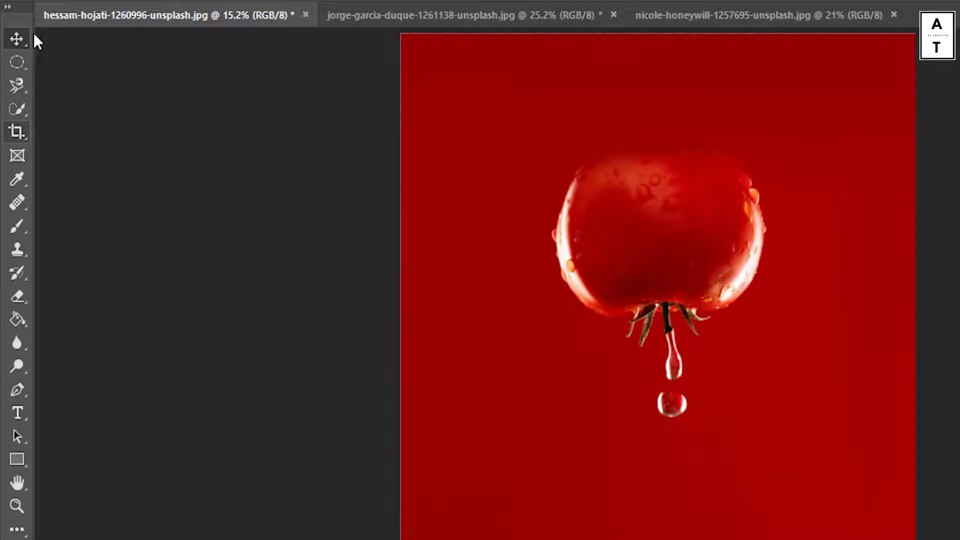
Step: Select the standard Crop Tool from the cropping tools group
left_click(20, 39)
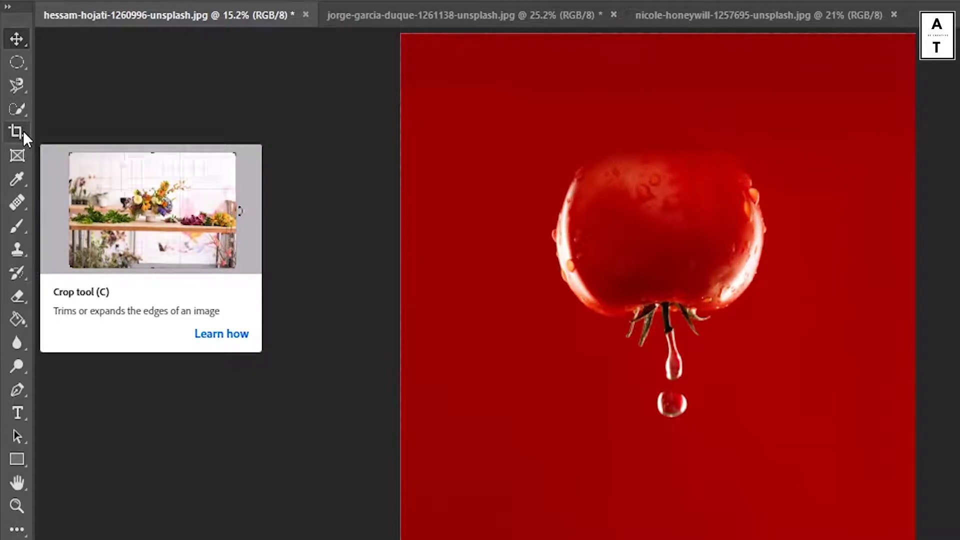
left_click(23, 131)
left_click(40, 130)
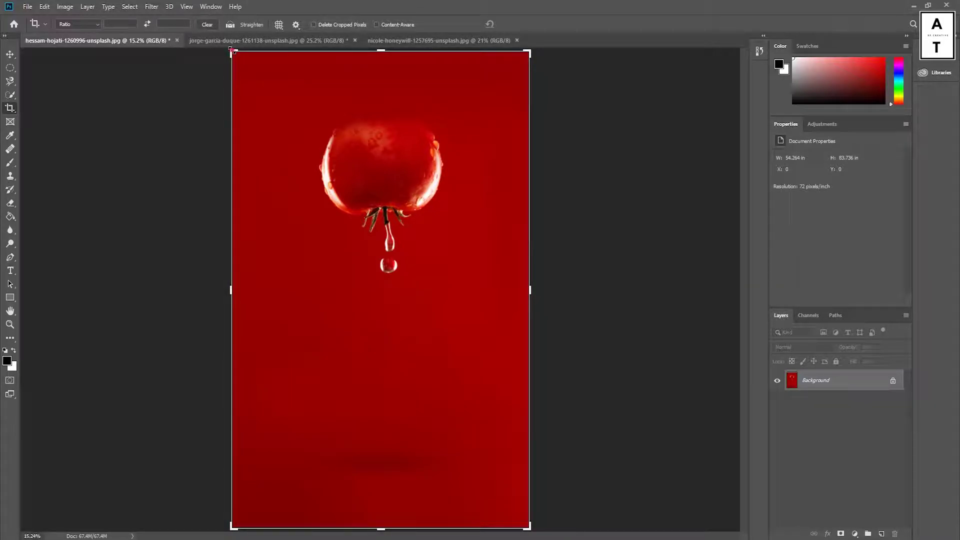
mouse_move(232, 49)
left_mouse_down()
mouse_move(292, 128)
mouse_move(245, 85)
mouse_move(267, 86)
left_mouse_up()
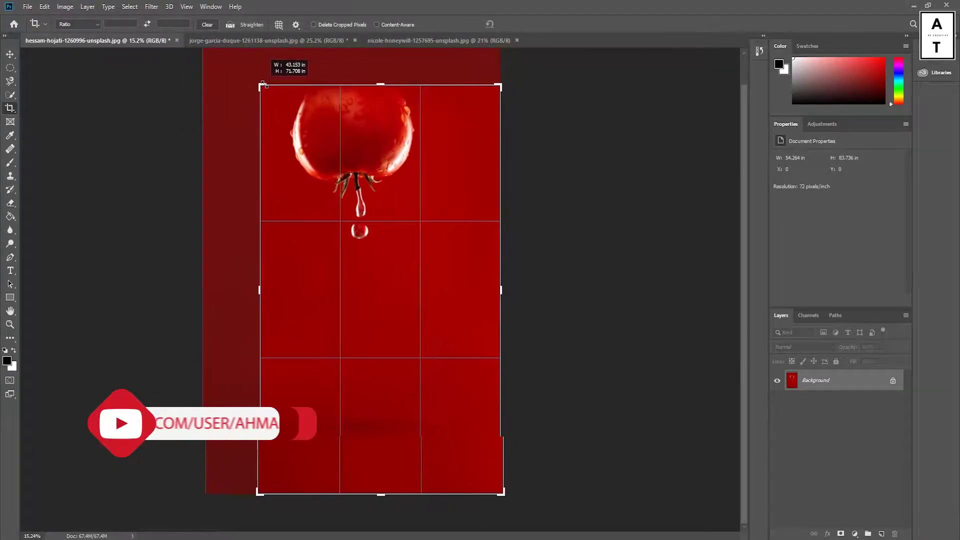
key("Return")
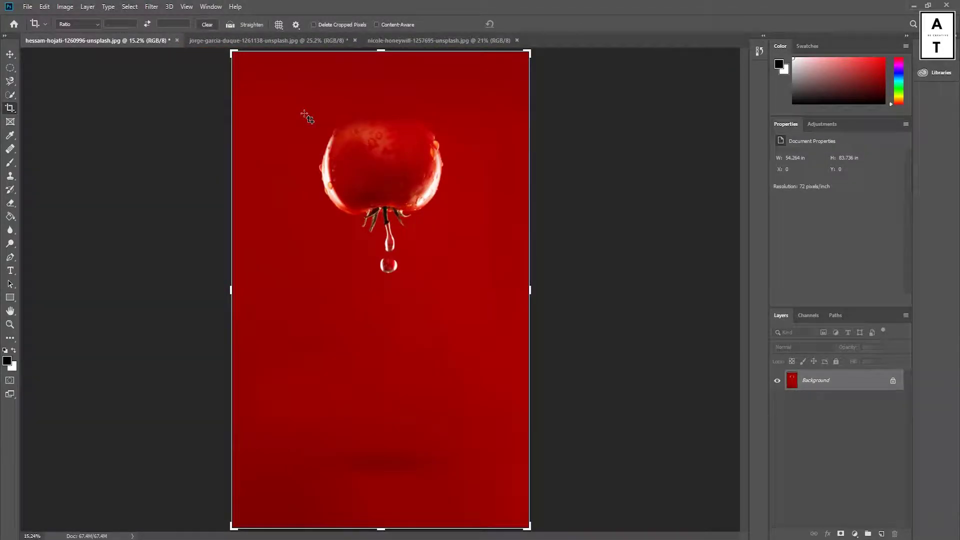
left_click_drag(303, 103, 475, 294)
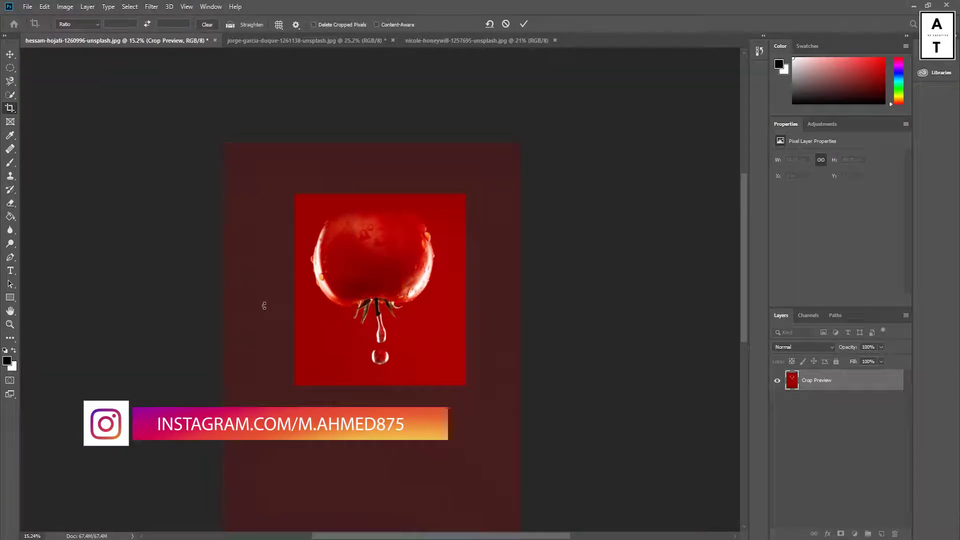
key("Return")
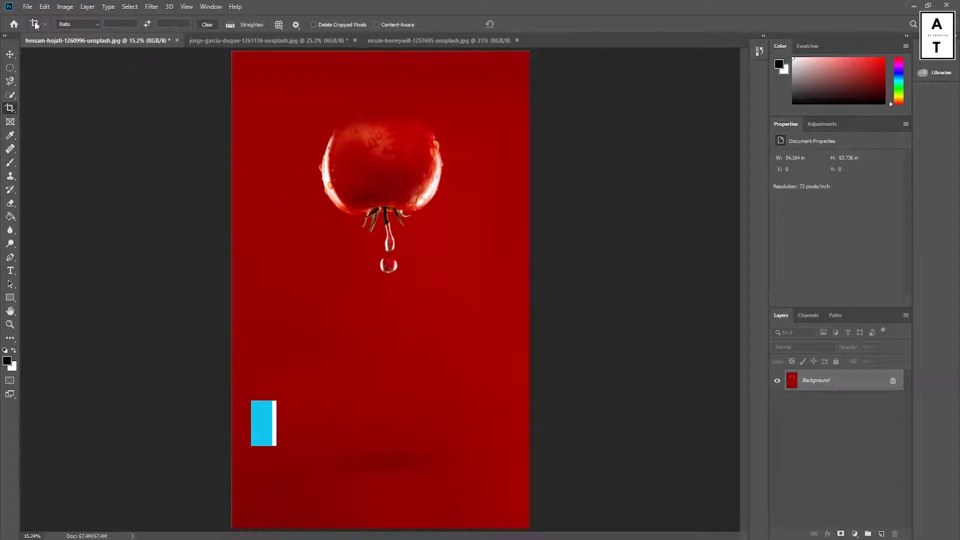
Step: Set the crop preset to W x H x Resolution, then draw and cancel a trial crop
left_click(97, 25)
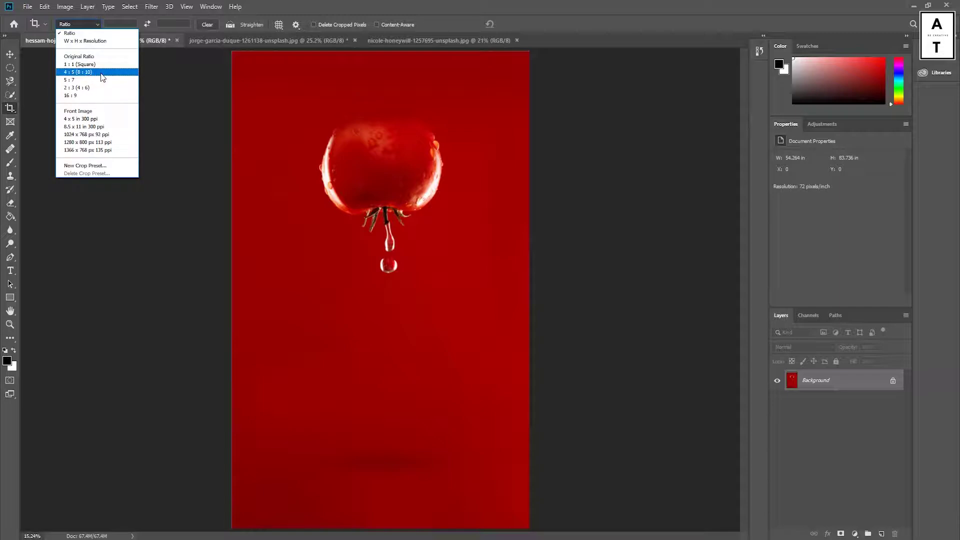
left_click(97, 41)
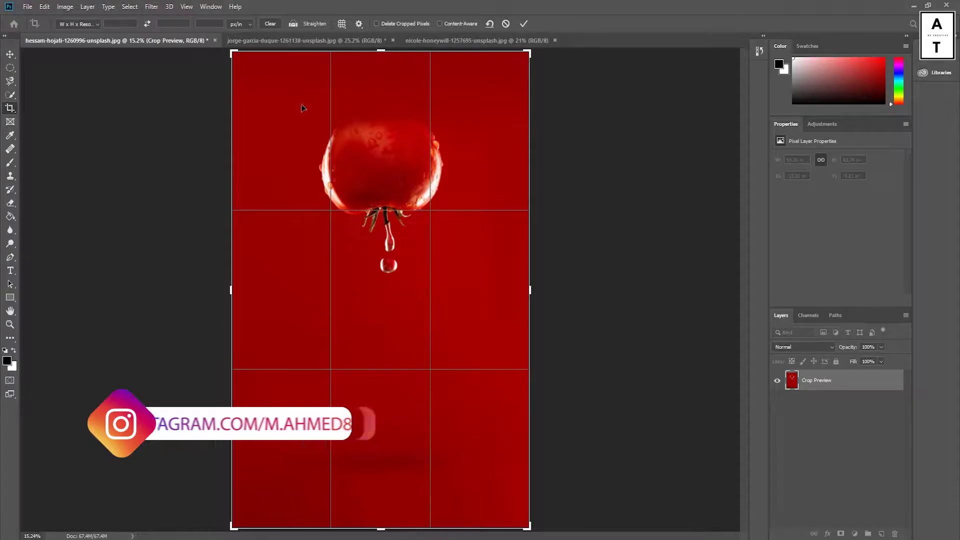
left_click_drag(305, 107, 403, 192)
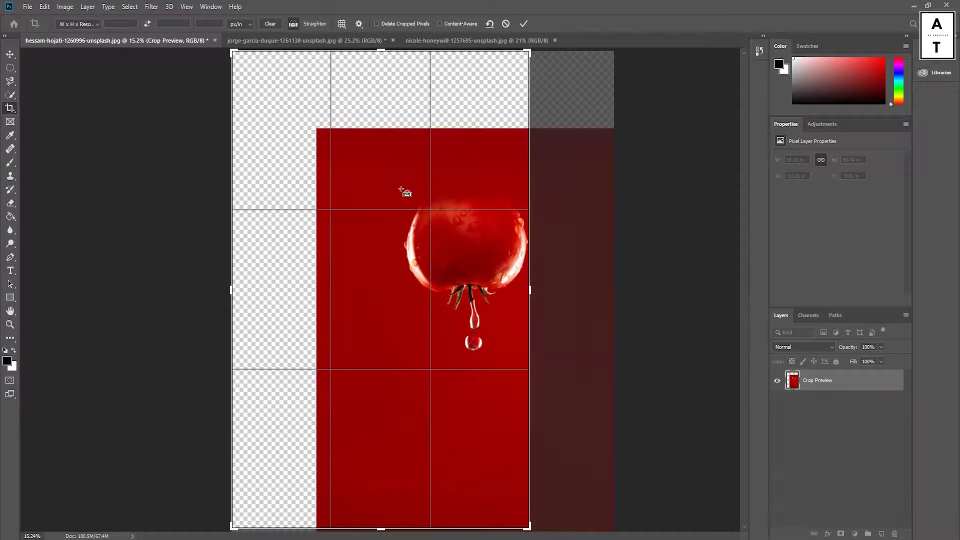
key("ctrl+z")
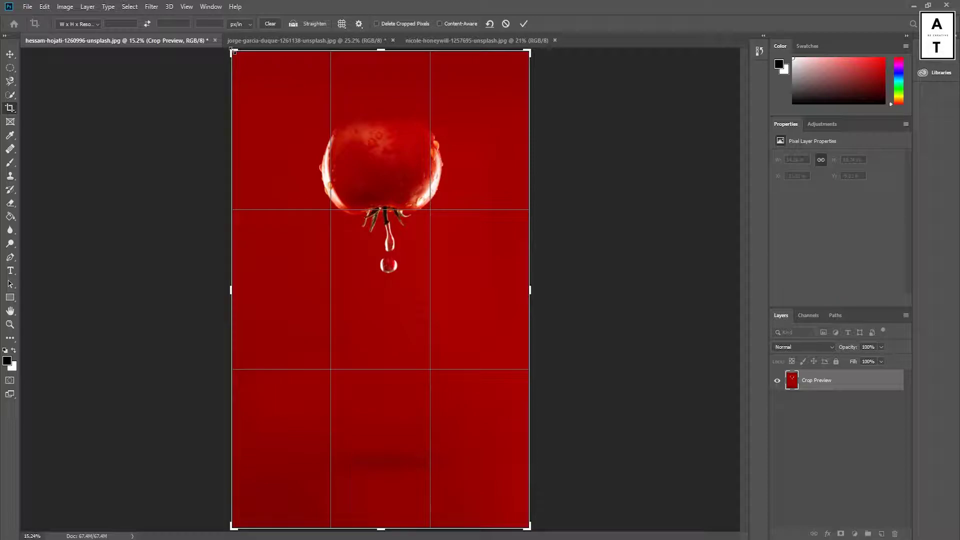
mouse_move(233, 51)
left_mouse_down()
mouse_move(353, 174)
mouse_move(424, 307)
left_mouse_up()
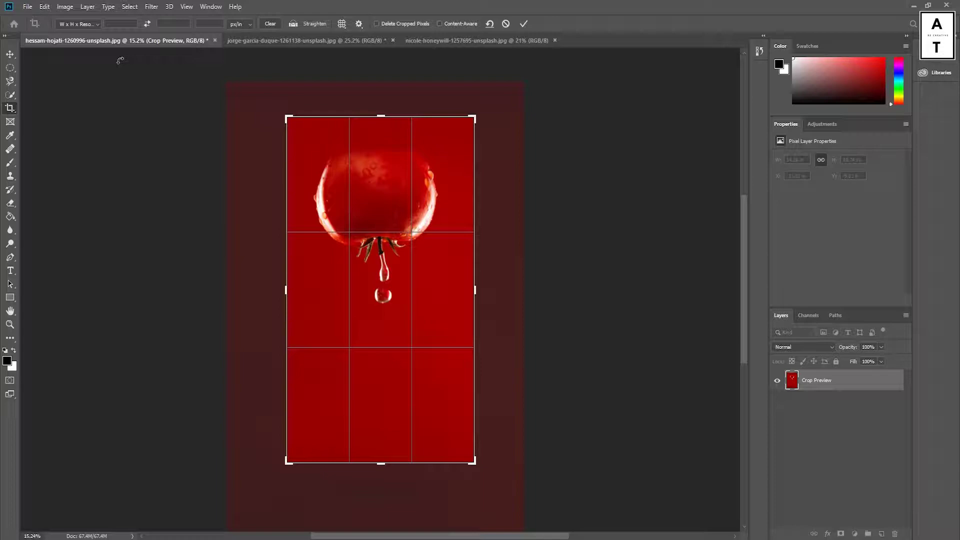
key("Return")
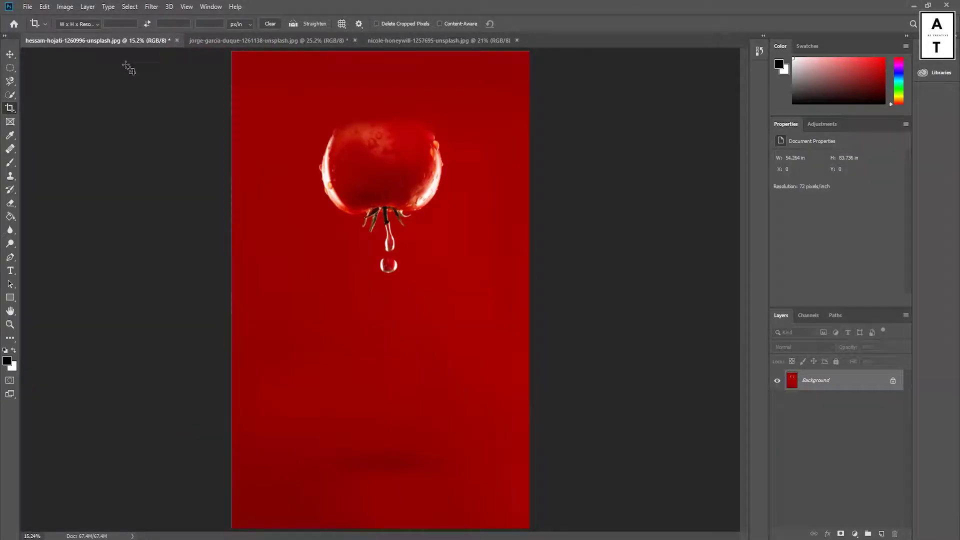
Step: Set the crop preset to Original Ratio and test a crop shrunk toward the water drop
left_click(96, 24)
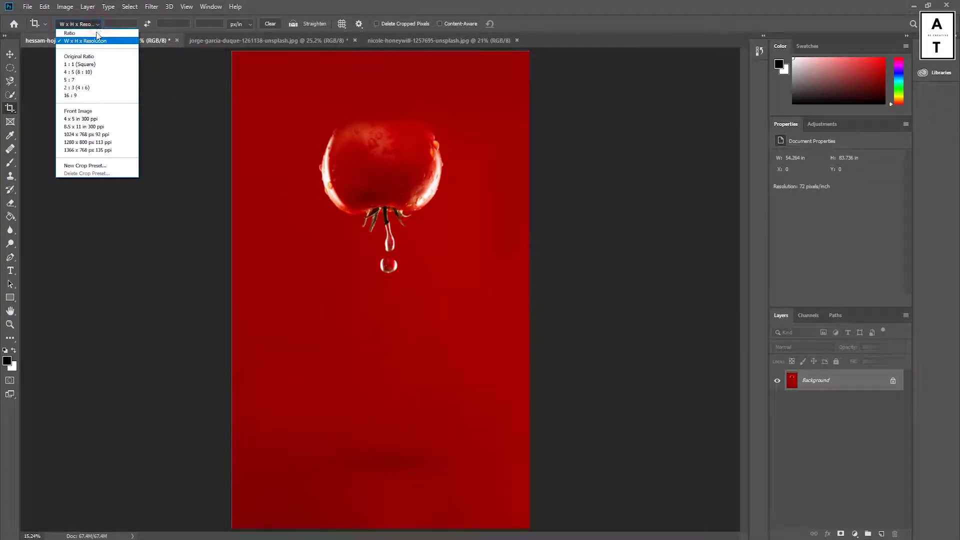
left_click(92, 59)
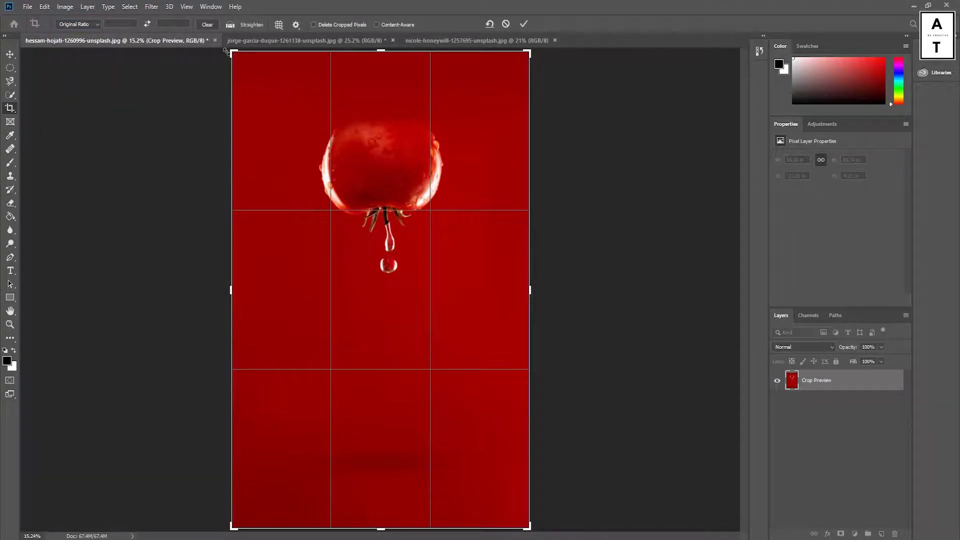
left_click_drag(226, 51, 306, 116)
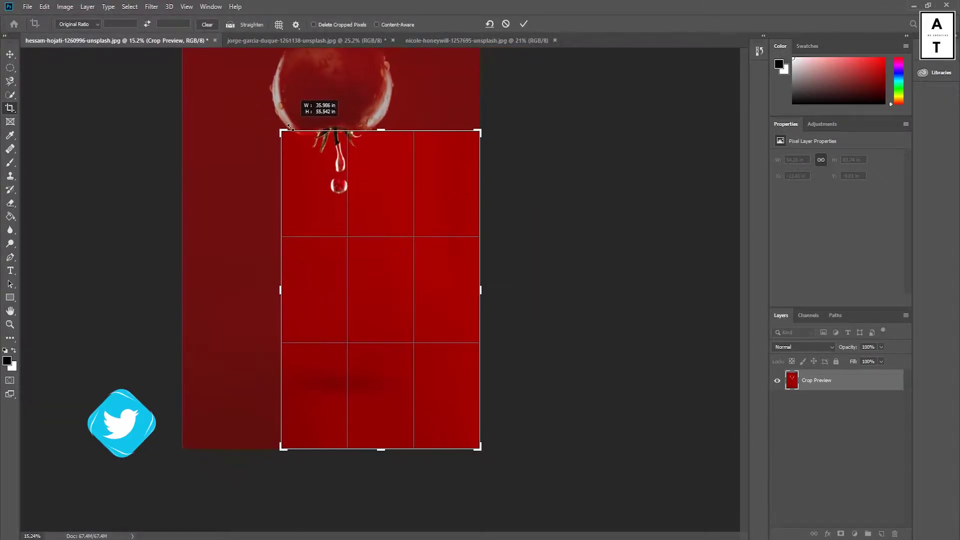
left_click_drag(307, 116, 312, 124)
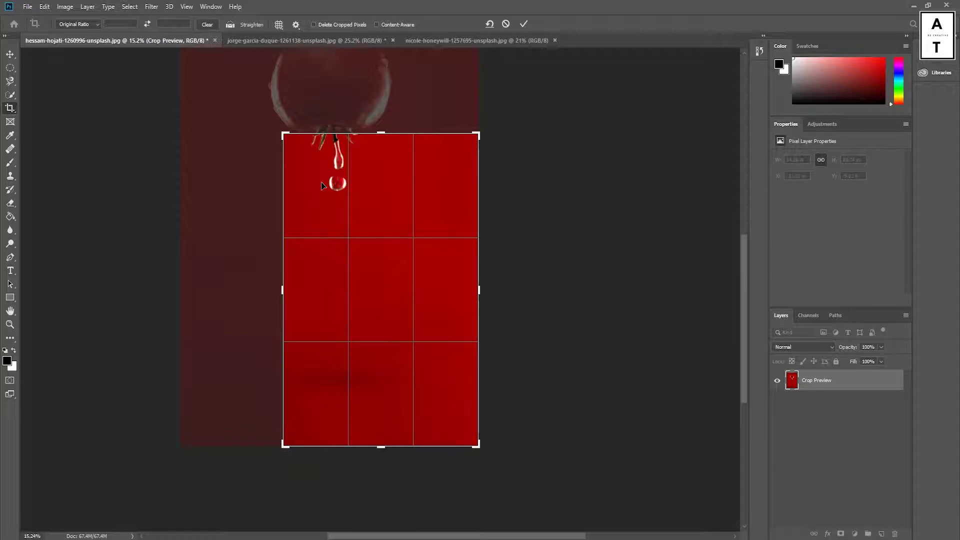
left_click(77, 24)
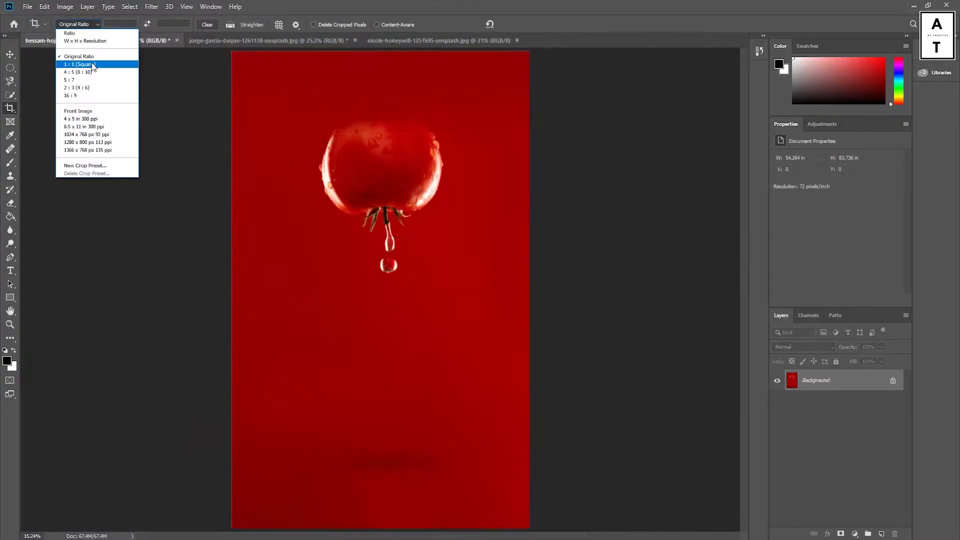
Step: Switch the crop to a 1:1 square and resize the square crop box
left_click(80, 67)
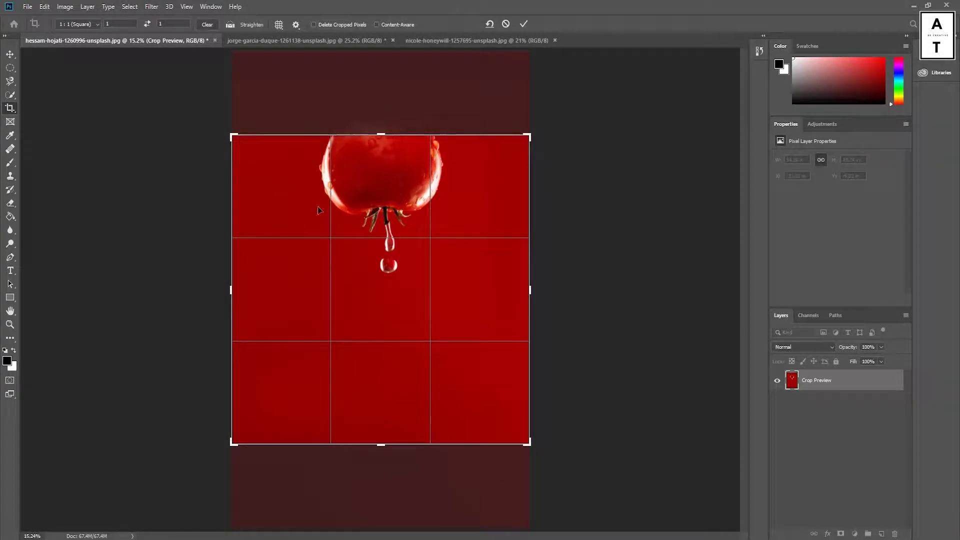
left_click_drag(531, 444, 503, 408)
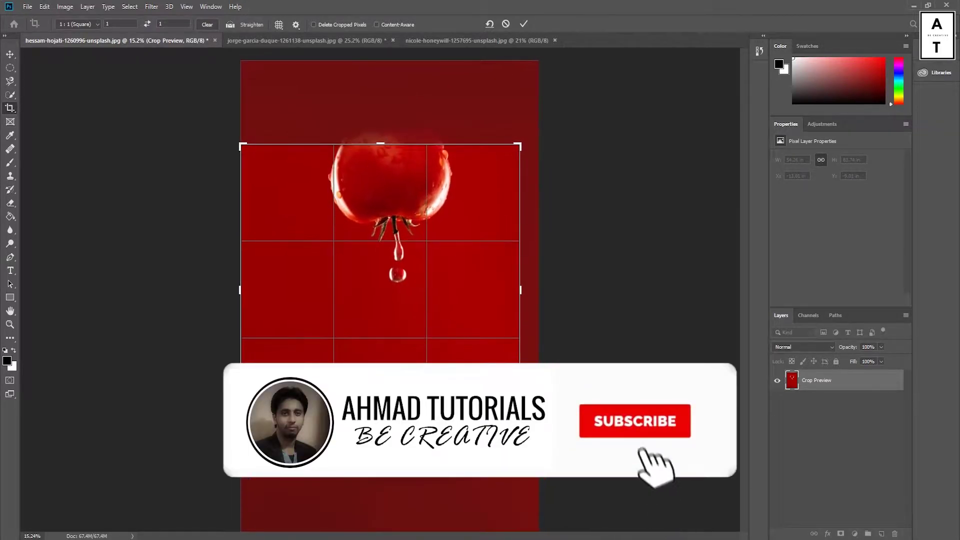
mouse_move(501, 406)
left_mouse_down()
mouse_move(496, 419)
mouse_move(498, 405)
mouse_move(521, 429)
left_mouse_up()
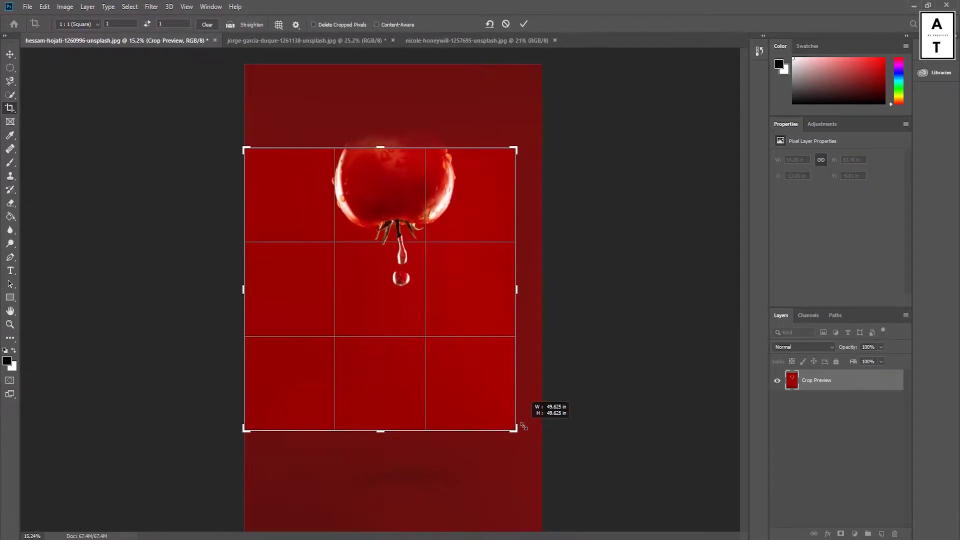
Step: Try Original Ratio again, return to 1:1, and cancel the crop
left_click(78, 24)
left_click(95, 56)
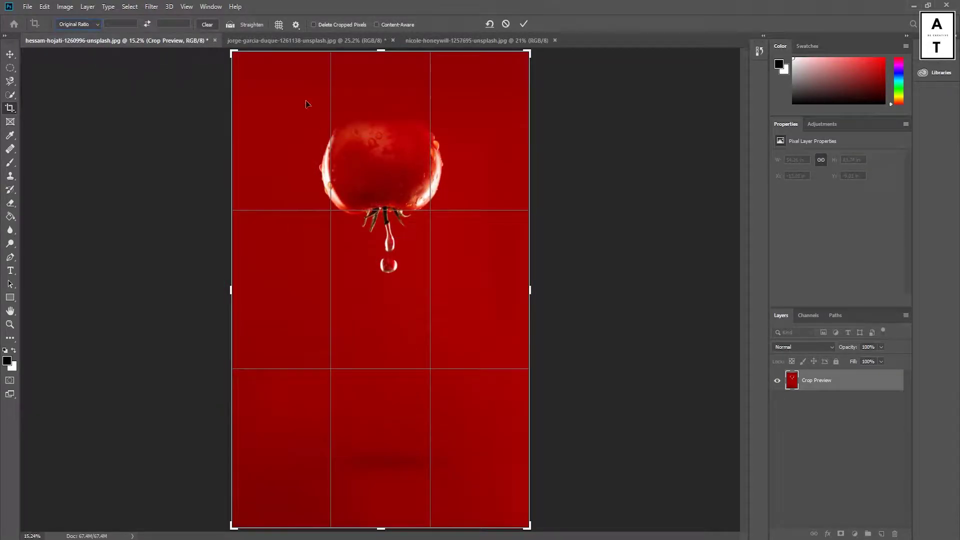
mouse_move(233, 51)
left_mouse_down()
mouse_move(273, 109)
mouse_move(253, 85)
left_mouse_up()
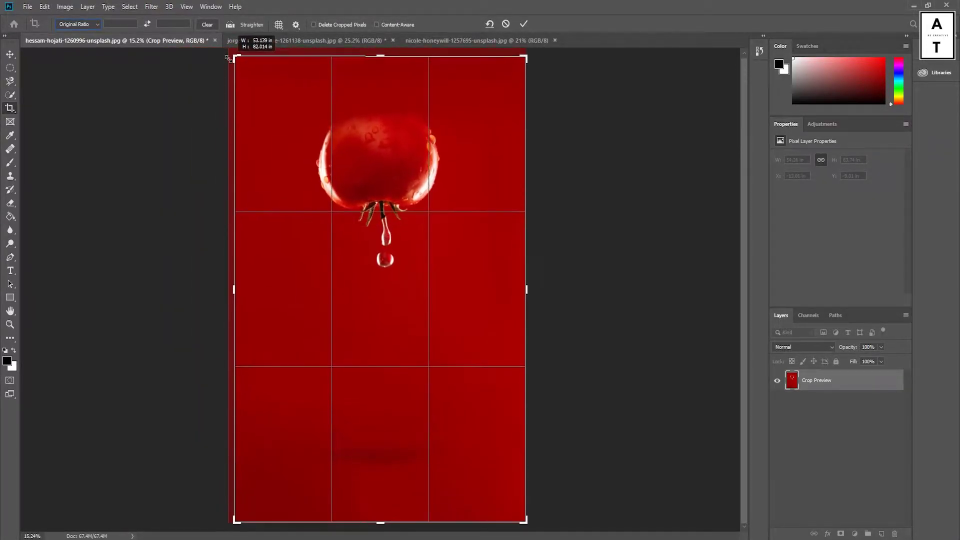
left_click(77, 24)
left_click(75, 60)
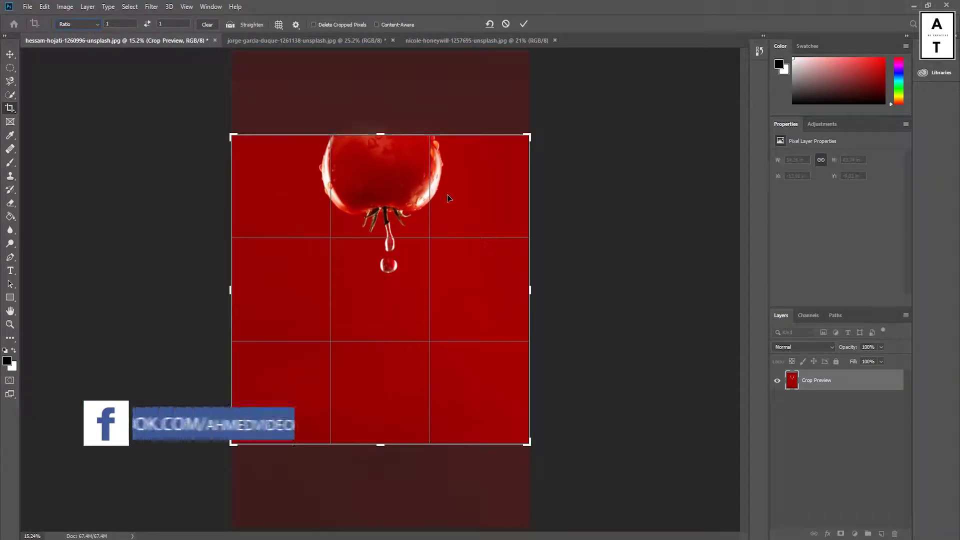
key("Escape")
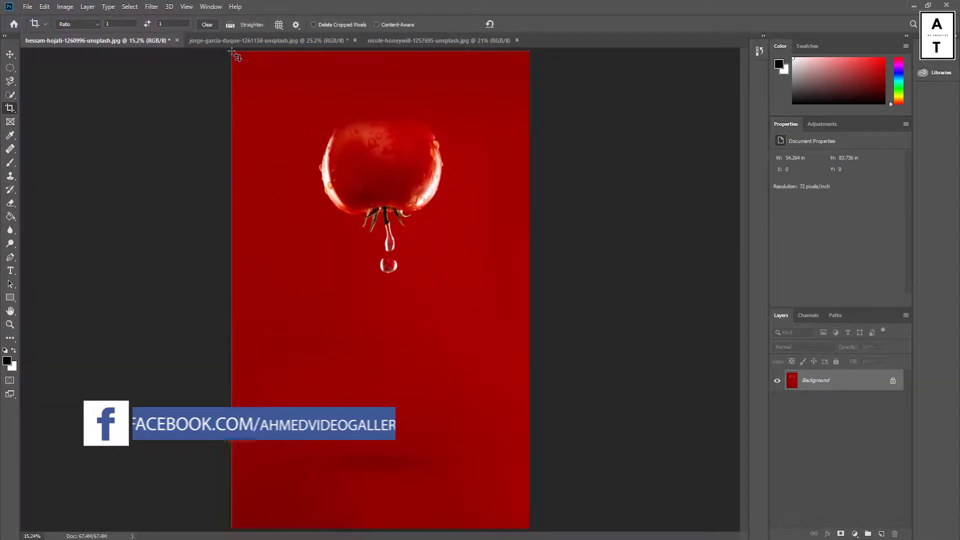
Step: Draw a square crop around the tomato, switch the preset to W x H x Resolution, then cancel
left_click_drag(233, 51, 426, 319)
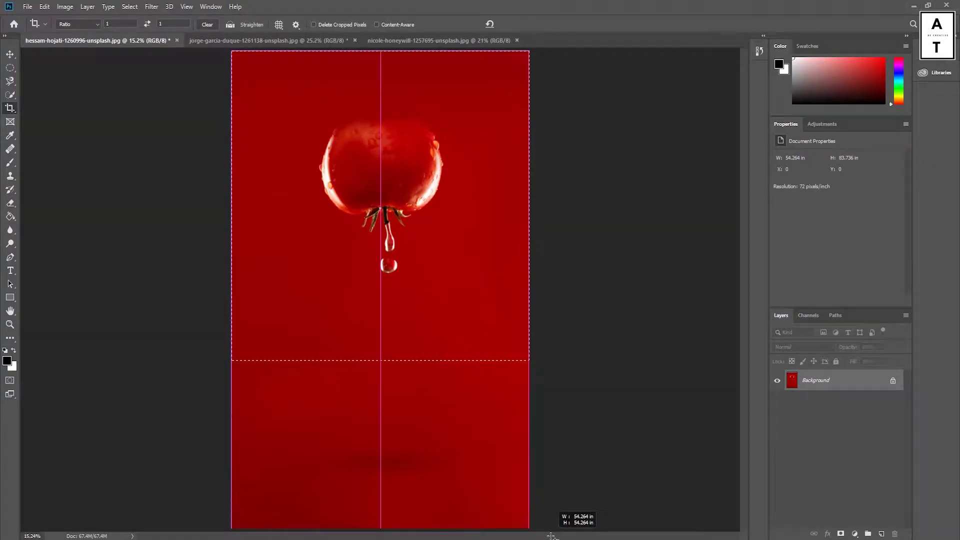
left_click_drag(547, 497, 574, 483)
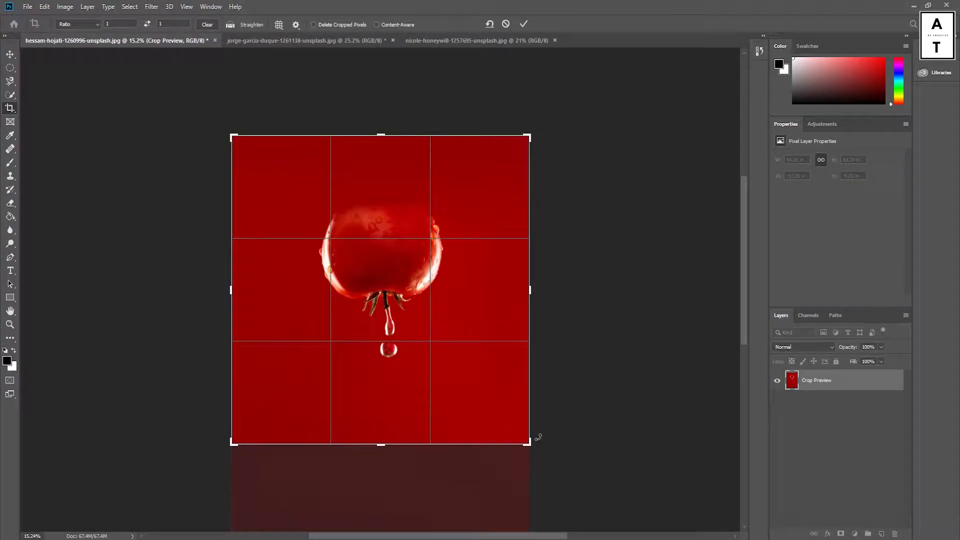
left_click(97, 23)
left_click(75, 43)
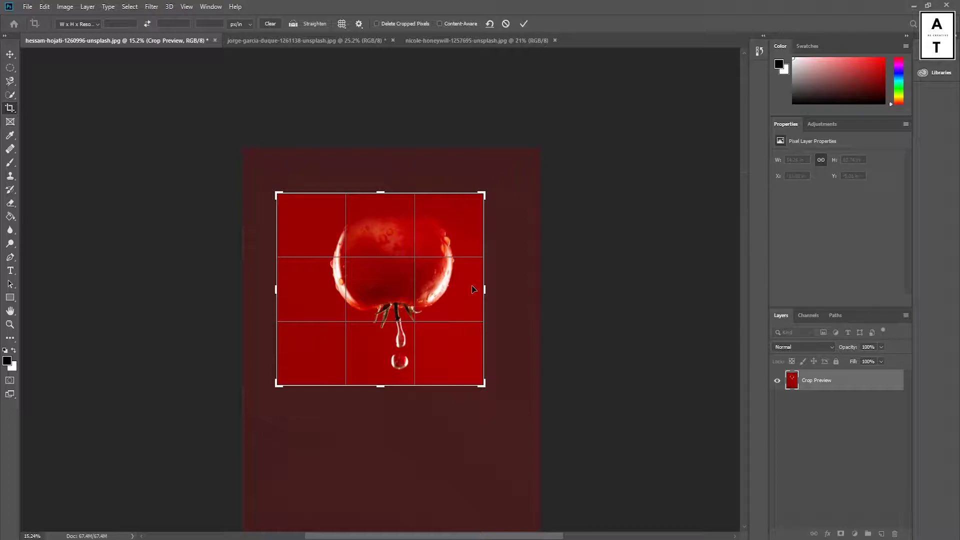
key("Escape")
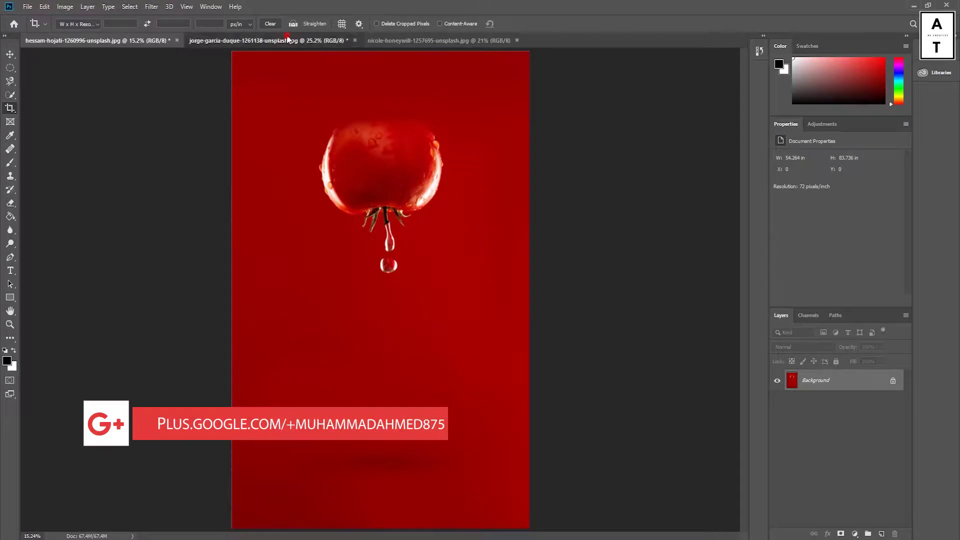
Step: On the night mountain photo, straighten the horizon about 4.6 degrees, then revert it
left_click(288, 40)
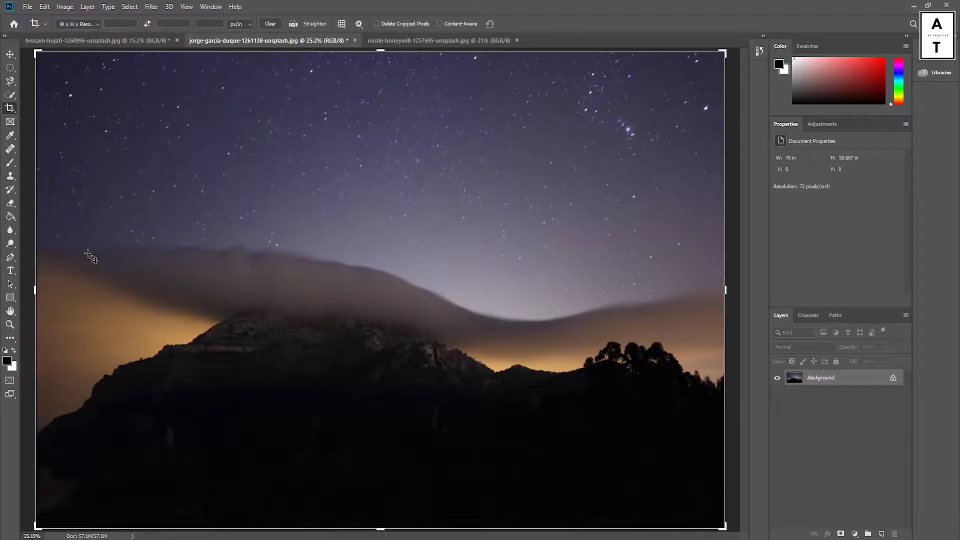
left_click(296, 24)
left_click_drag(38, 245, 726, 284)
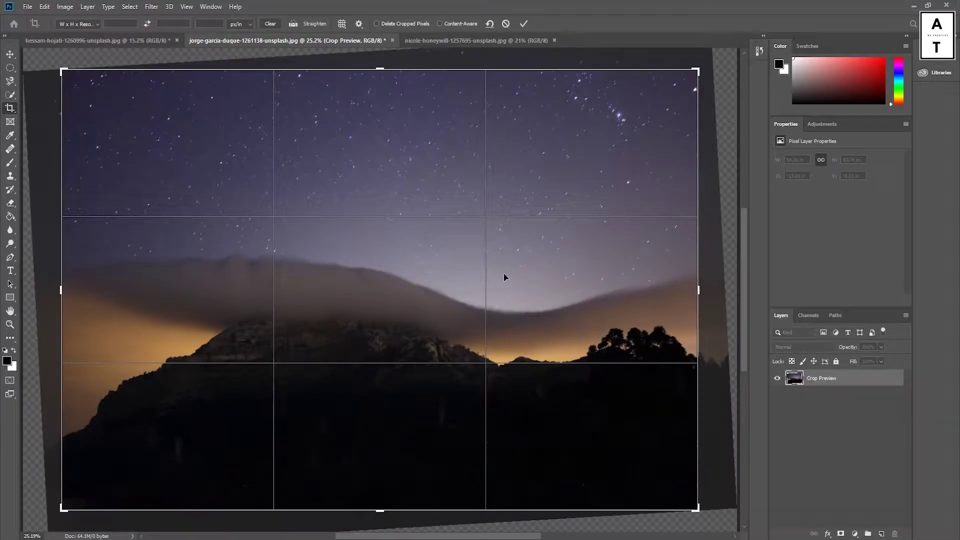
key("Return")
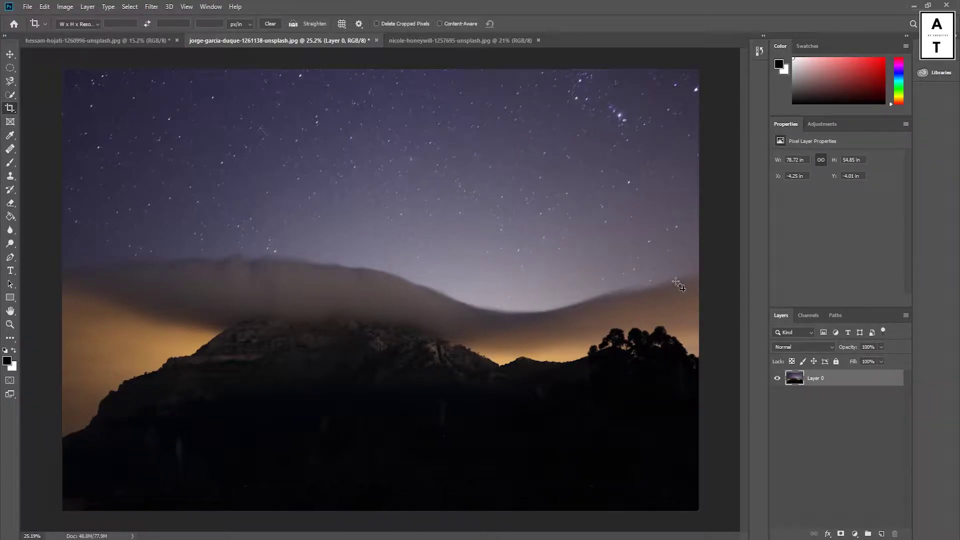
key("Return")
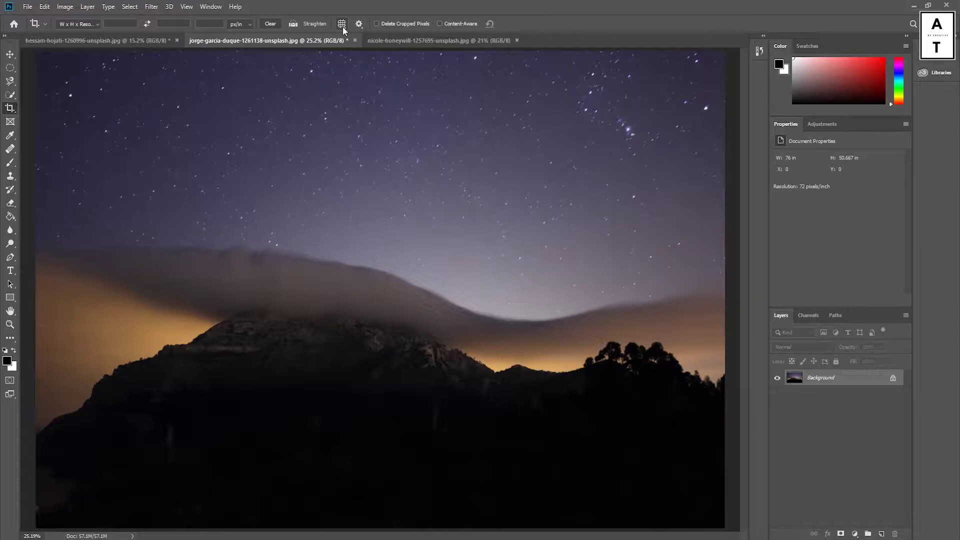
left_click(343, 26)
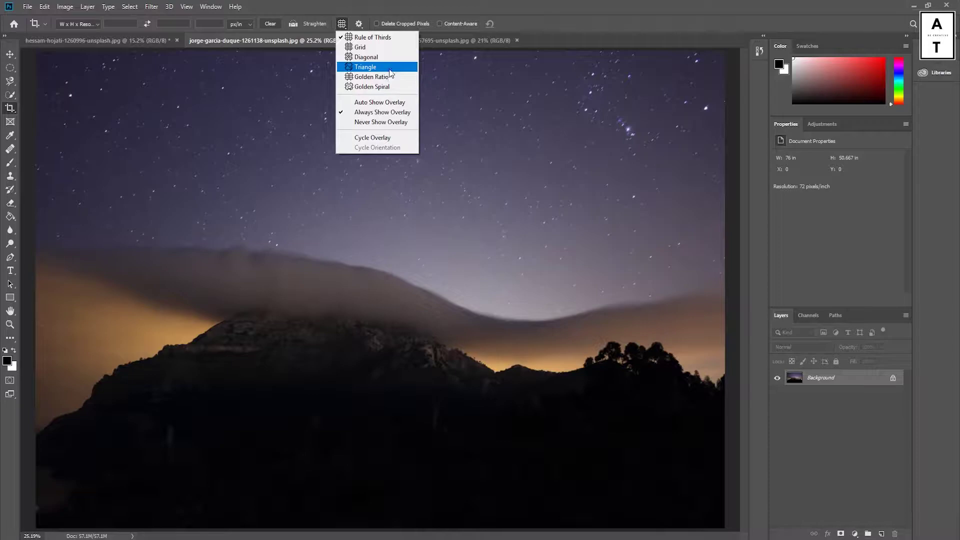
left_click(494, 80)
left_click_drag(36, 51, 730, 531)
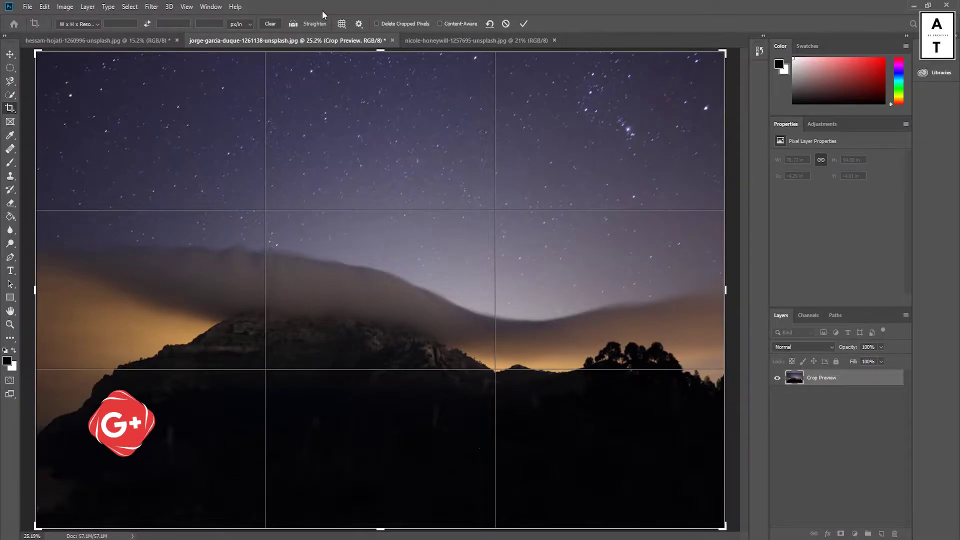
left_click(342, 25)
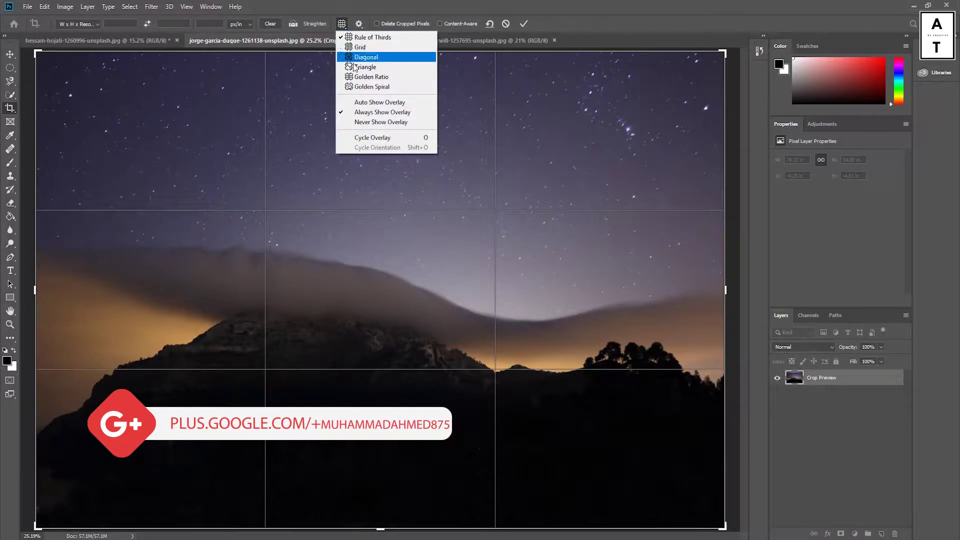
left_click(358, 86)
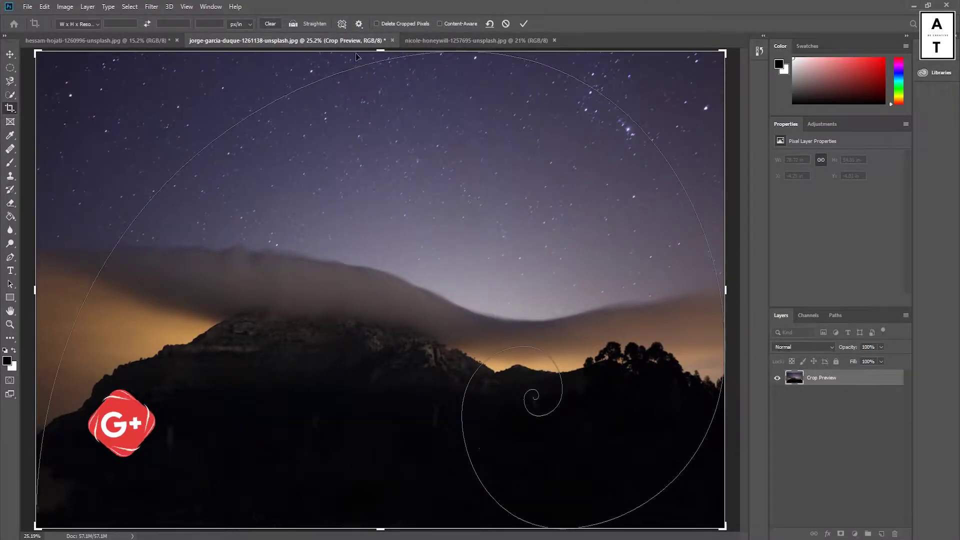
left_click(344, 24)
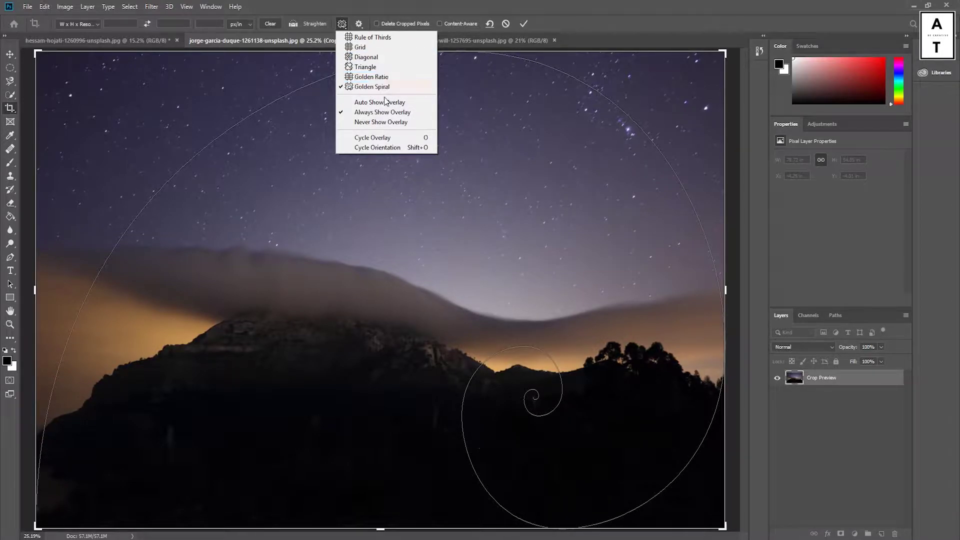
left_click(405, 192)
key("Return")
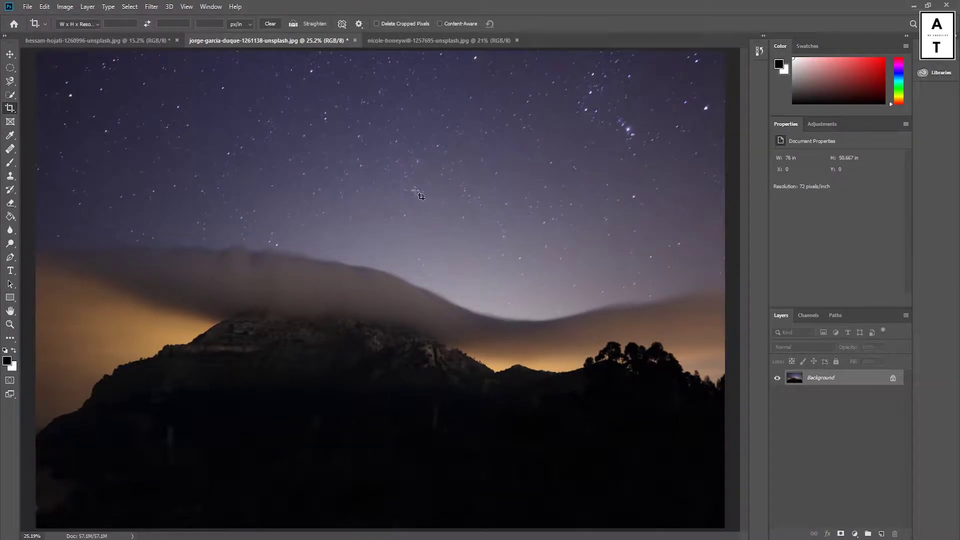
left_click(343, 24)
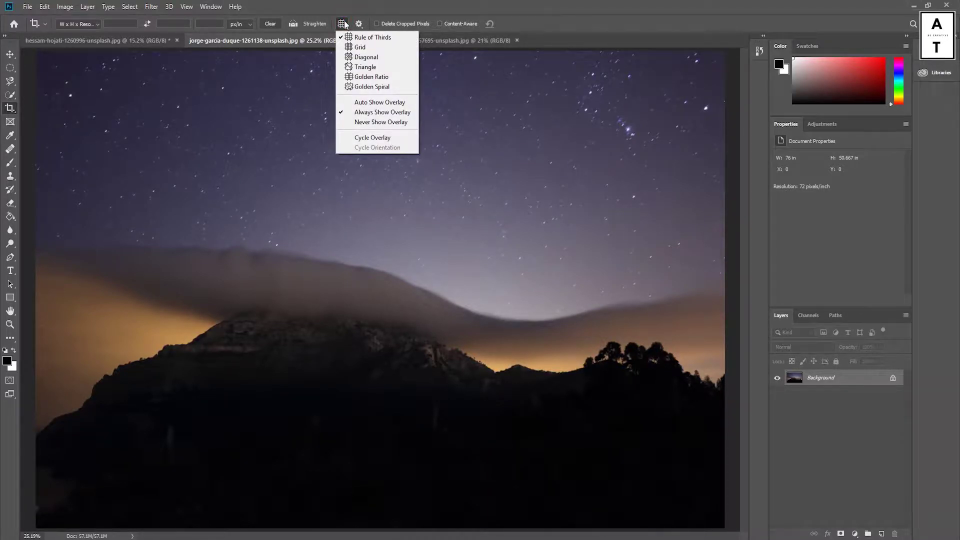
left_click(371, 5)
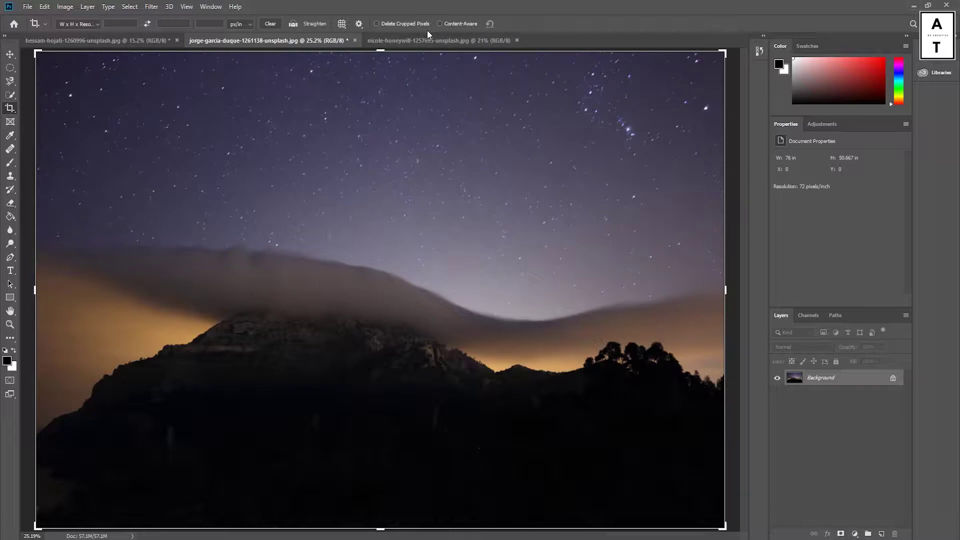
Step: On the tomato photo, apply a tight crop with Delete Cropped Pixels turned on
left_click(132, 40)
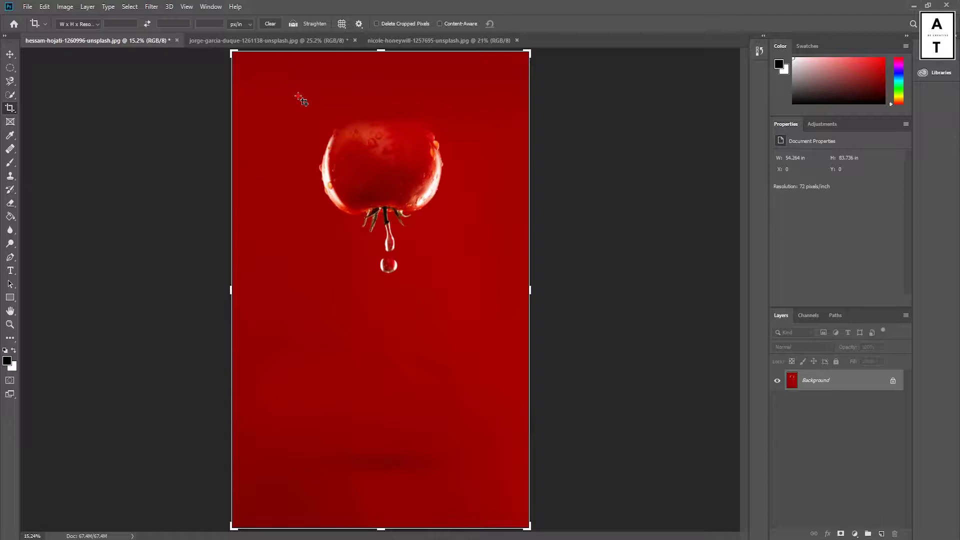
left_click_drag(299, 95, 471, 293)
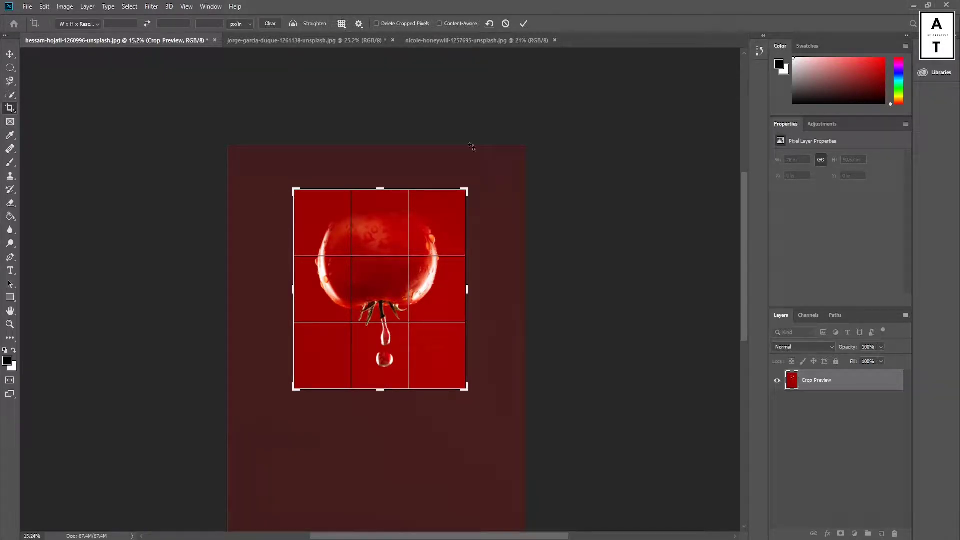
left_click(377, 23)
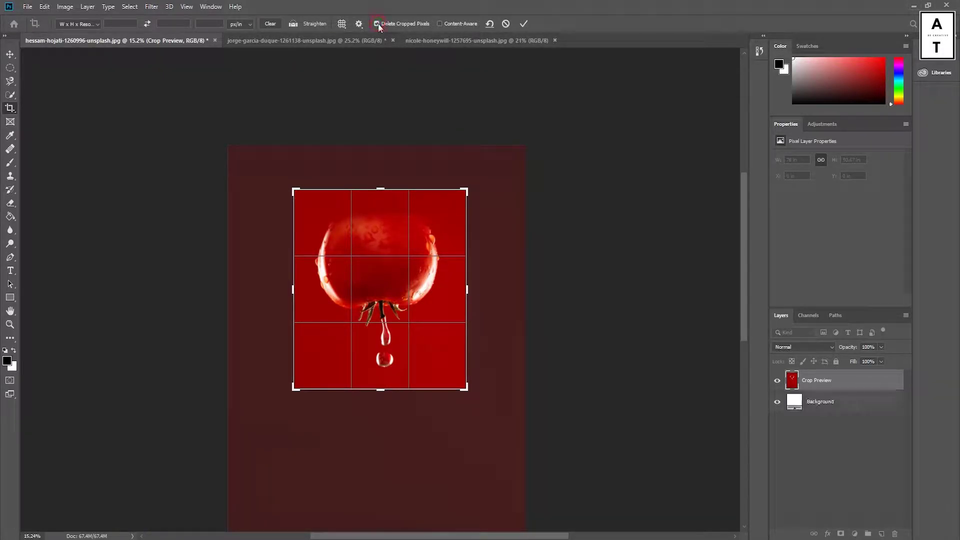
key("Return")
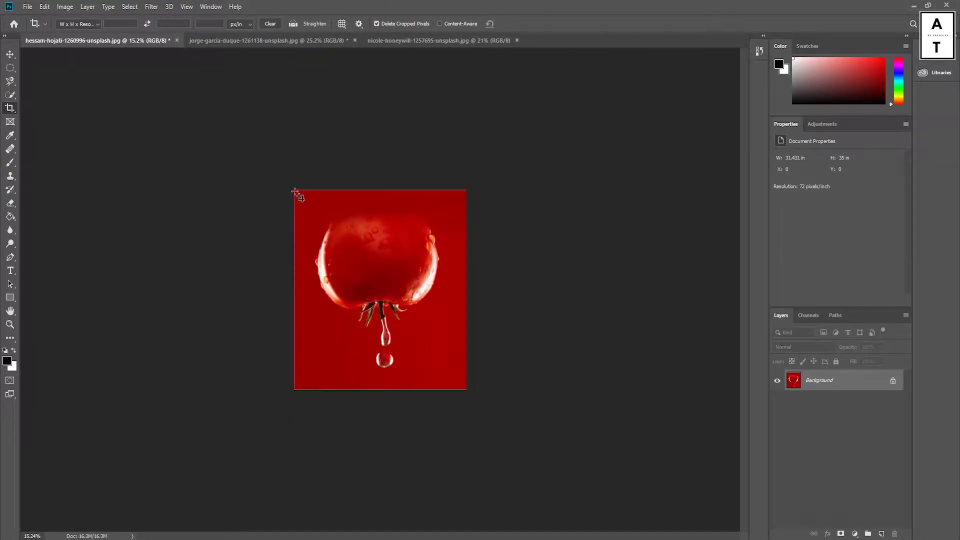
Step: Try extending a crop above the image, discard it, and undo to the uncropped tomato
left_click_drag(295, 191, 466, 390)
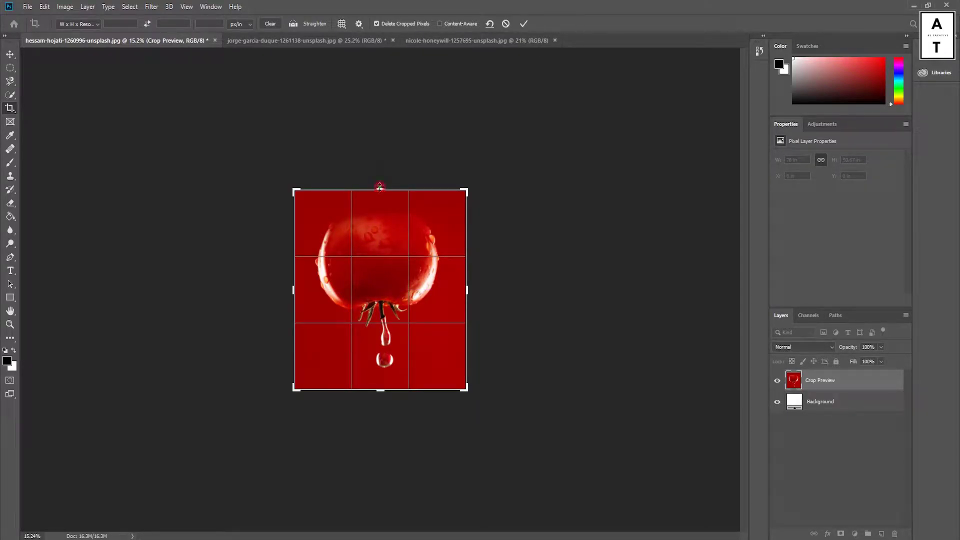
left_click_drag(380, 186, 380, 177)
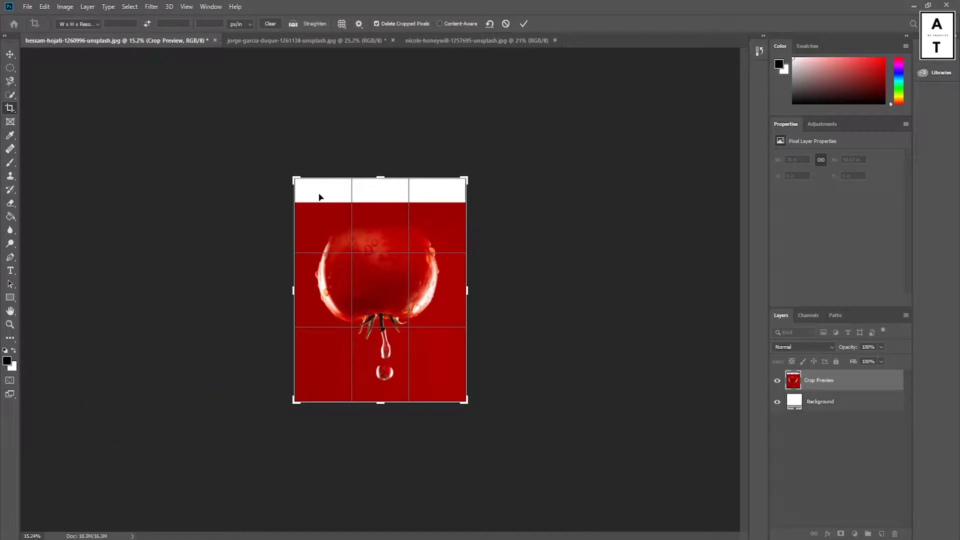
key("Return")
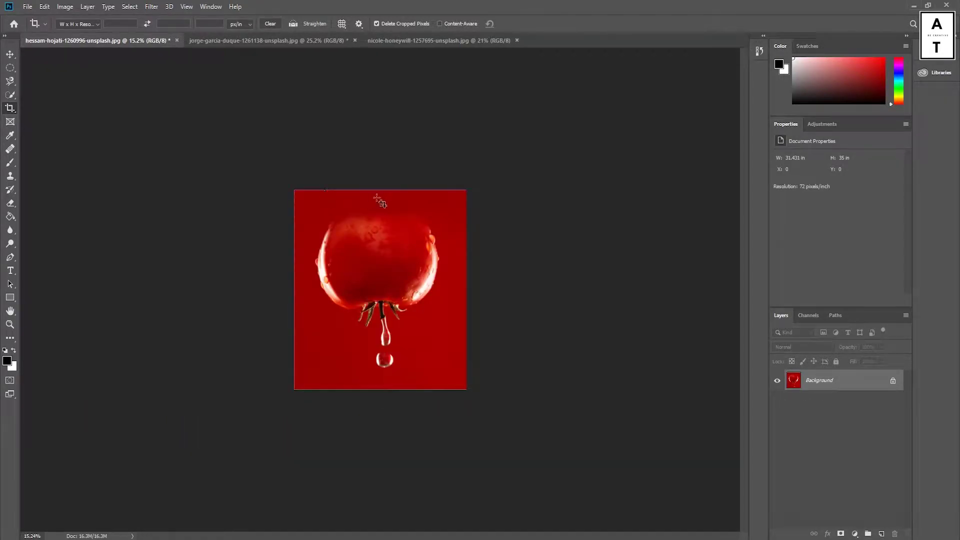
key("ctrl+z")
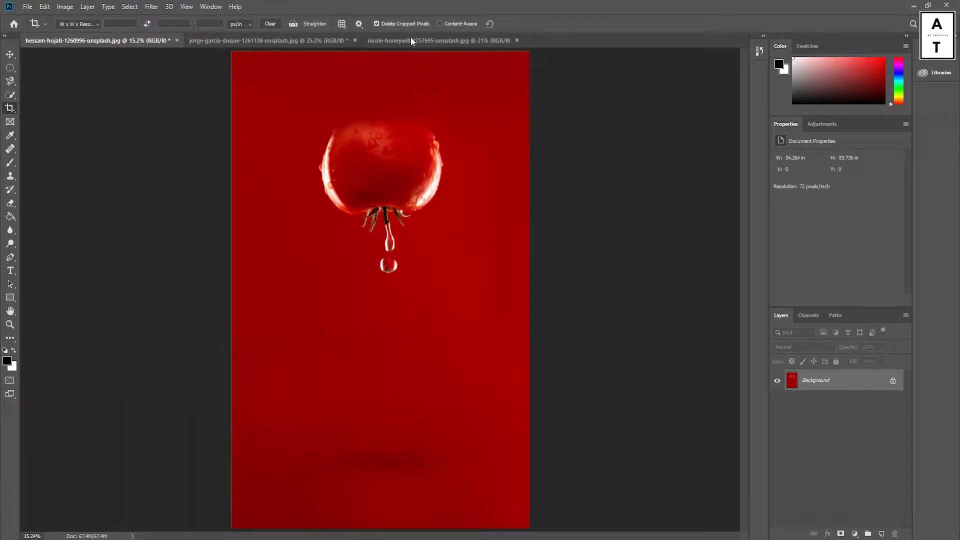
Step: With Delete Cropped Pixels off, crop the tomato square, extending upward and to both sides
left_click(376, 24)
mouse_move(298, 101)
left_mouse_down()
mouse_move(388, 185)
mouse_move(470, 289)
left_mouse_up()
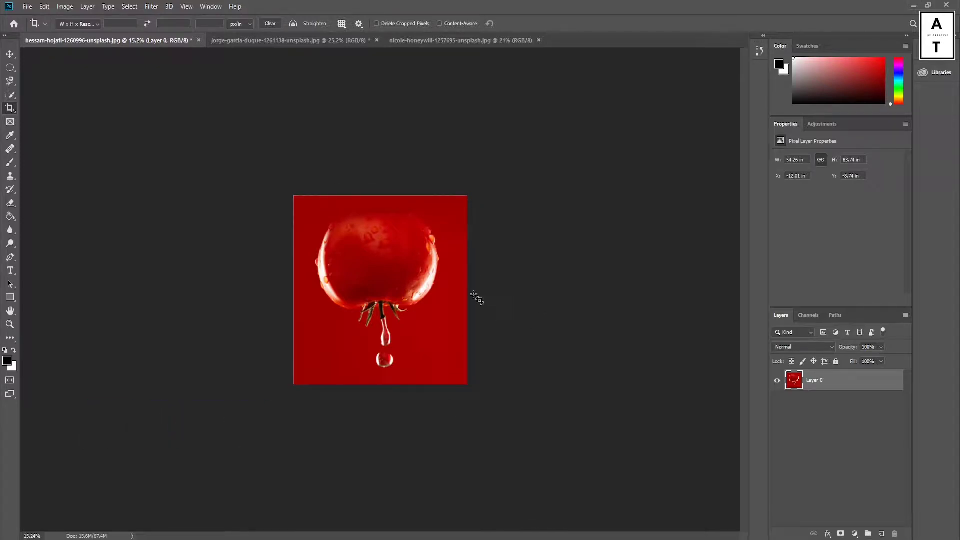
left_click_drag(294, 196, 467, 384)
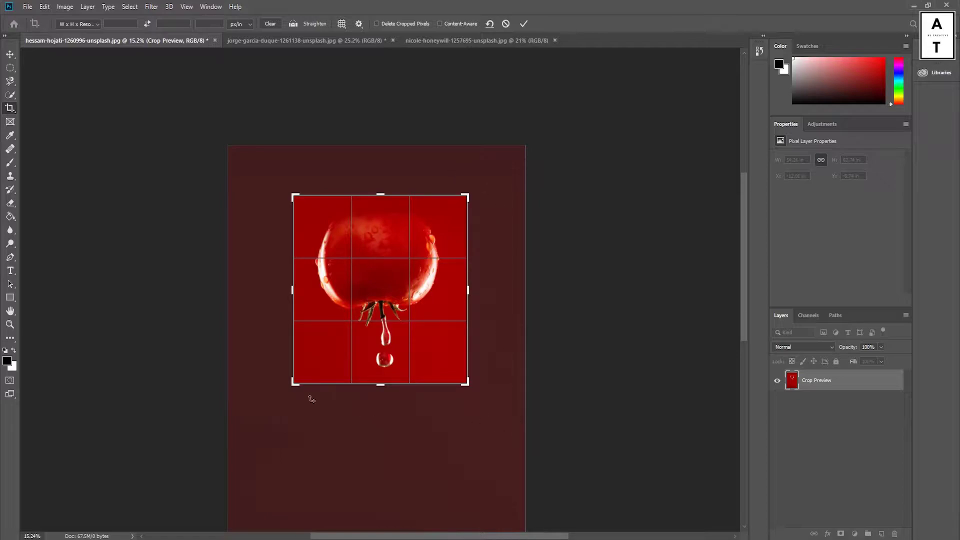
left_click_drag(384, 203, 384, 189)
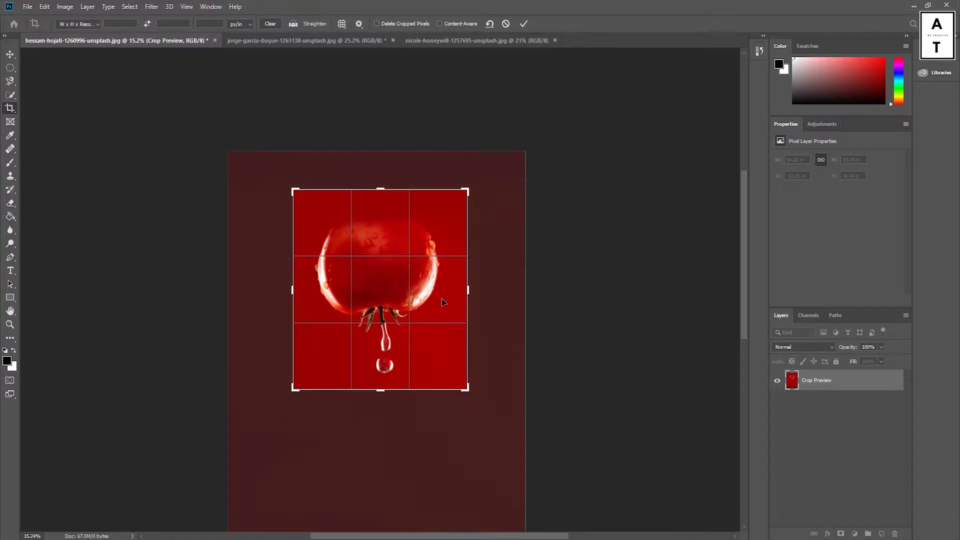
left_click_drag(468, 290, 487, 291)
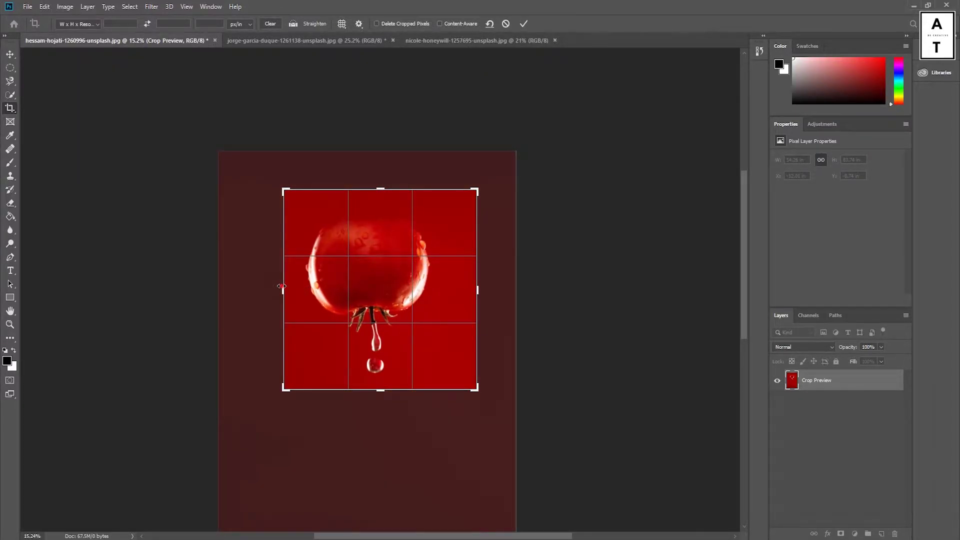
left_click_drag(282, 286, 277, 291)
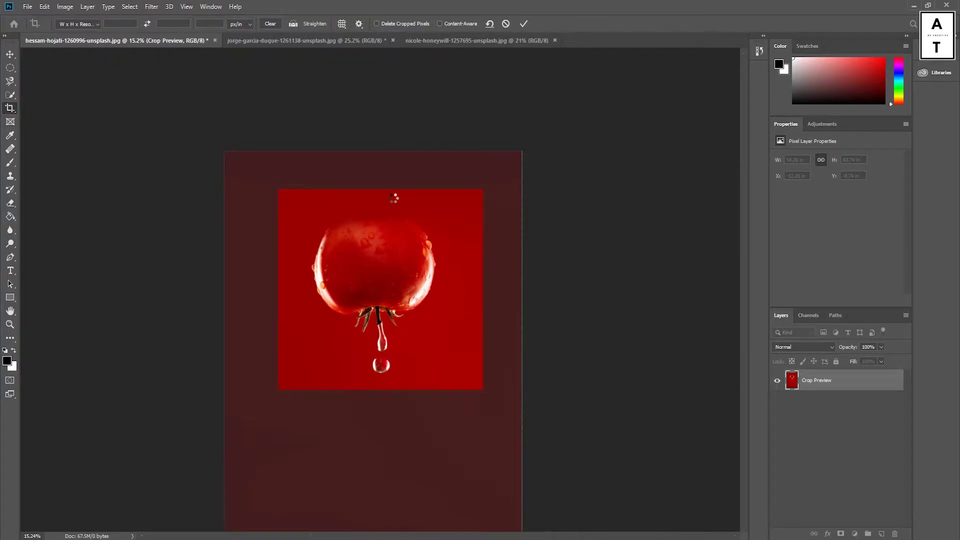
key("Return")
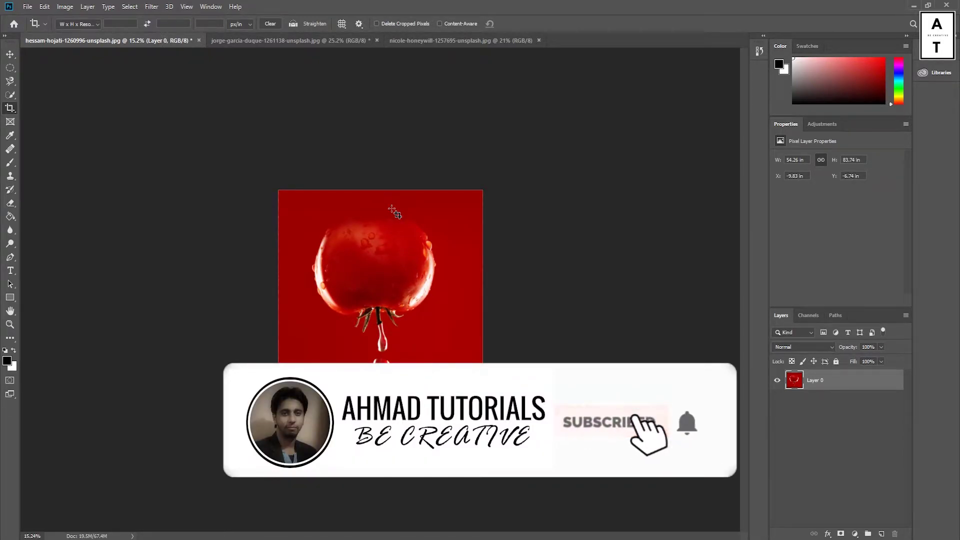
Step: Apply another crop framing the tomato, then undo it
left_click_drag(283, 193, 481, 394)
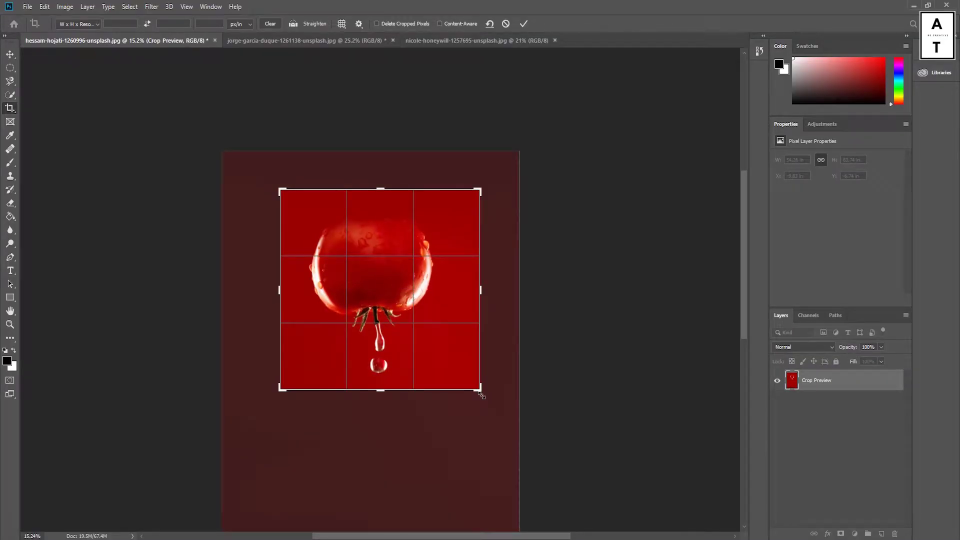
key("Return")
key("ctrl+z")
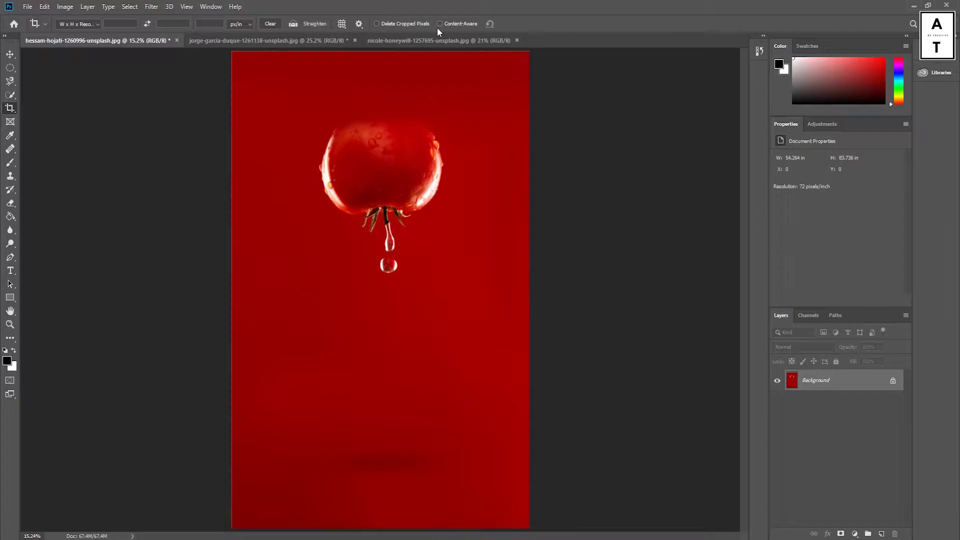
Step: Bring up the night mountain photo and zoom out to leave room around it
left_click(322, 41)
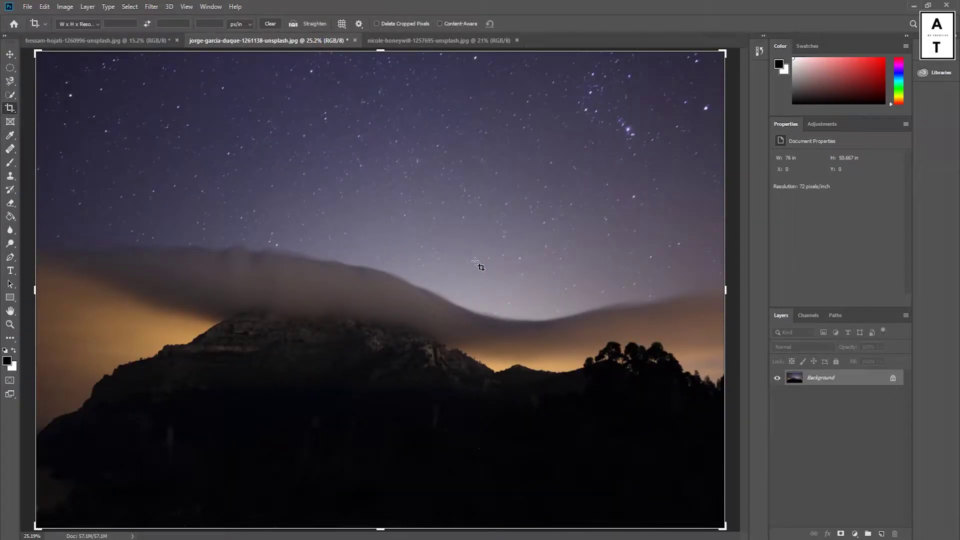
left_click_drag(475, 260, 463, 267)
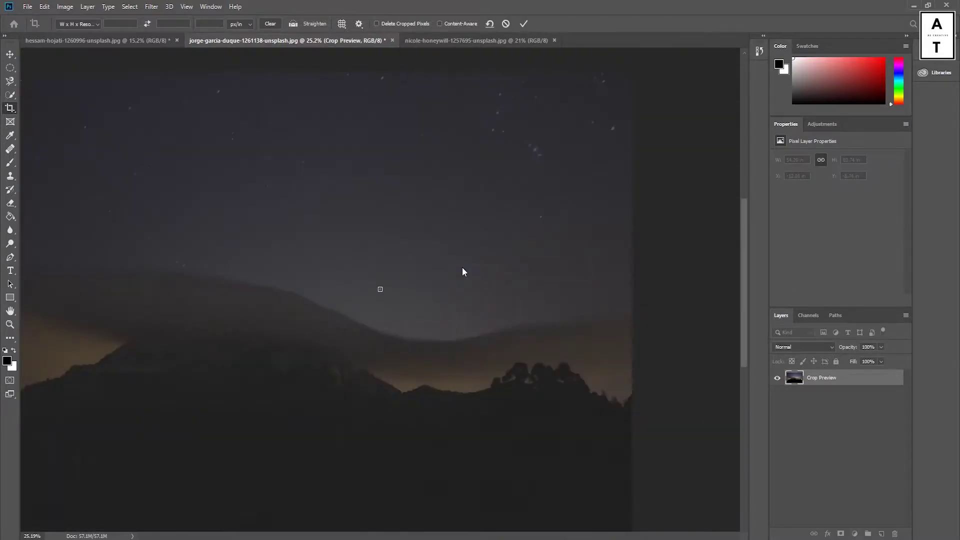
key("Escape")
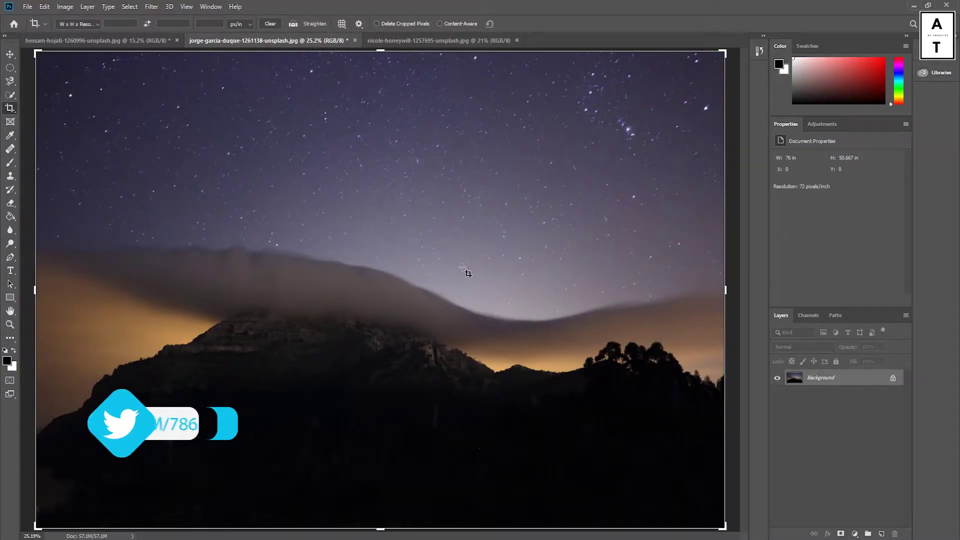
left_click_drag(463, 268, 440, 270)
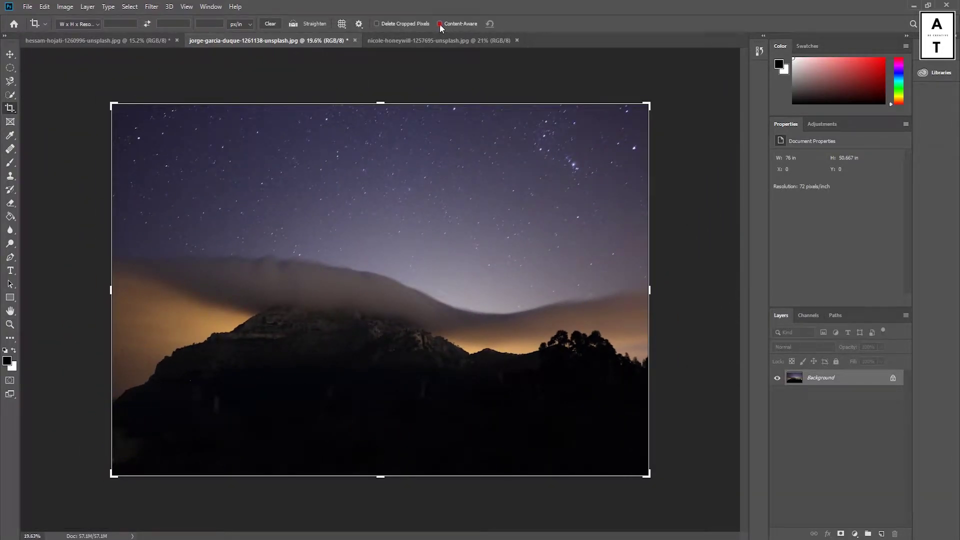
Step: Turn on Content-Aware and extend the crop above the sky, filling the new band
left_click(439, 24)
left_click_drag(380, 103, 379, 97)
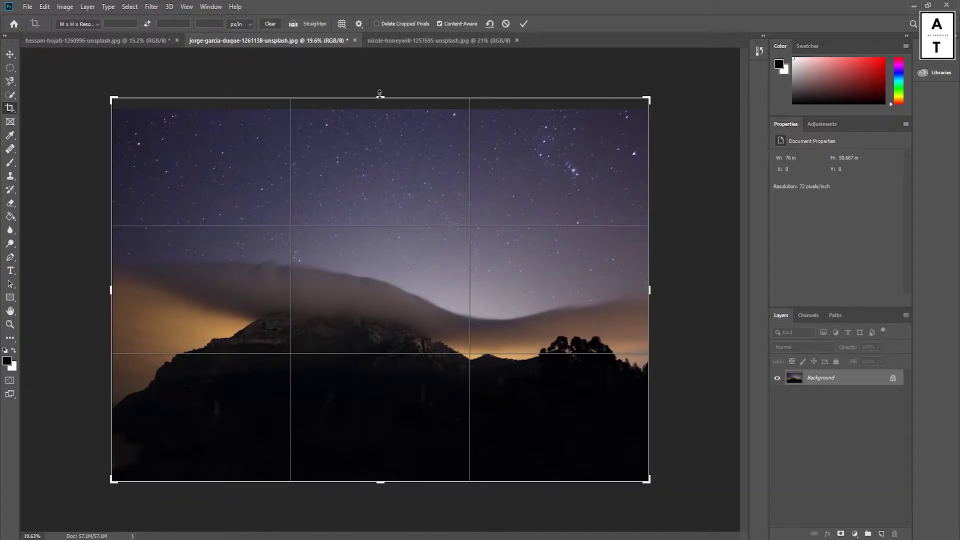
left_click_drag(380, 96, 380, 91)
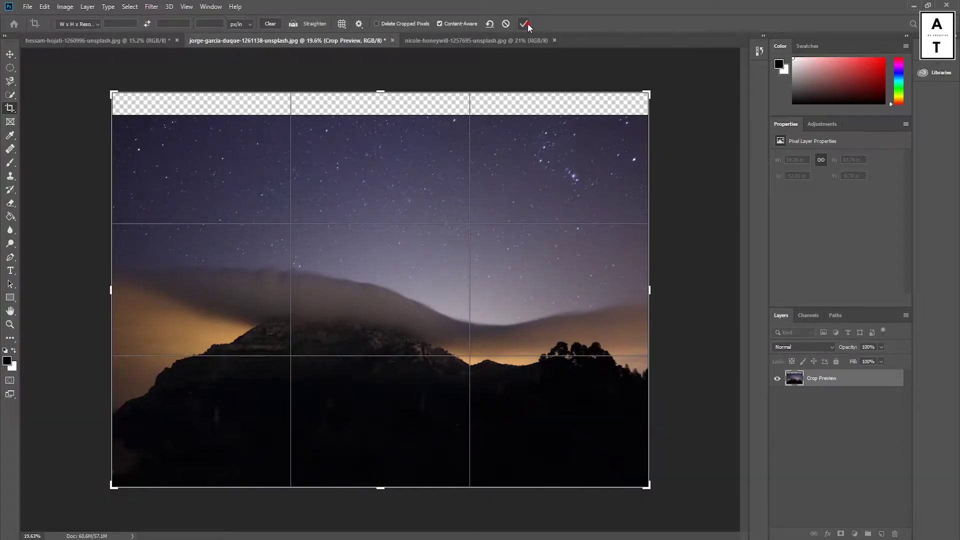
left_click(525, 24)
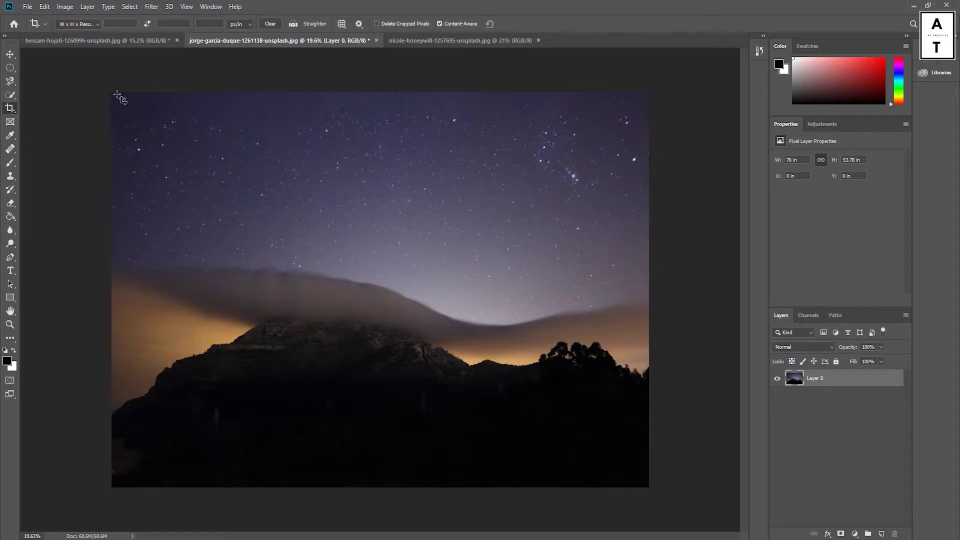
Step: Drag the crop past the image's right edge and commit to fill the new area
mouse_move(114, 95)
left_mouse_down()
mouse_move(525, 306)
mouse_move(700, 472)
mouse_move(701, 491)
left_mouse_up()
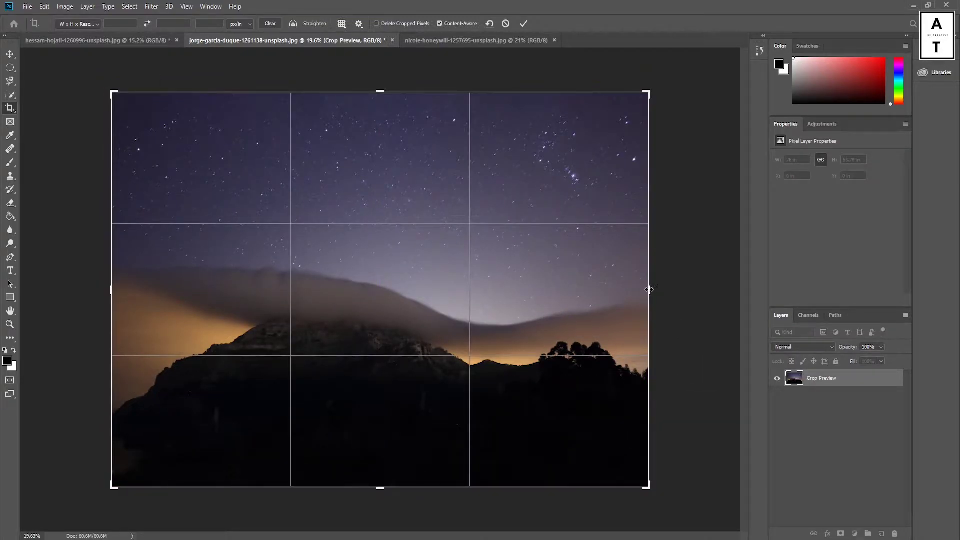
left_click_drag(648, 290, 664, 290)
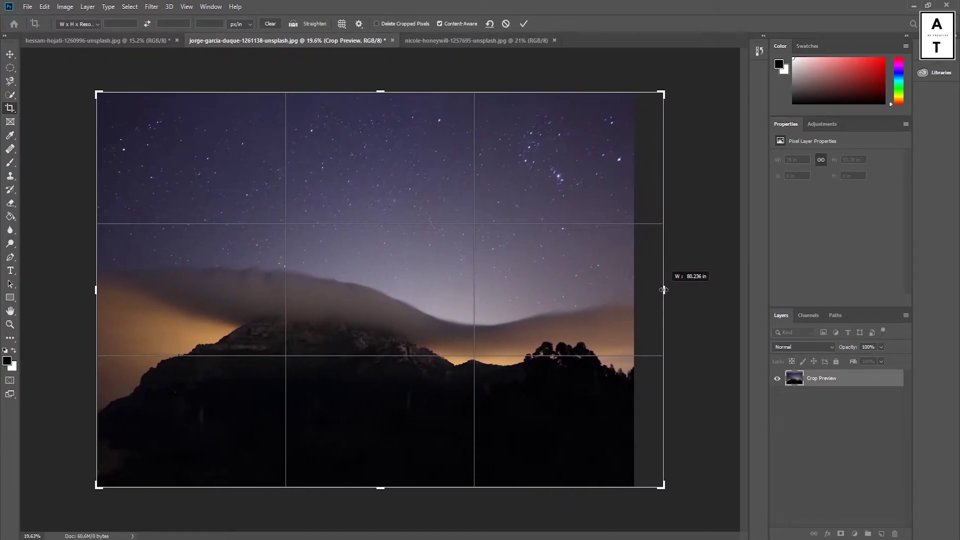
left_click(524, 24)
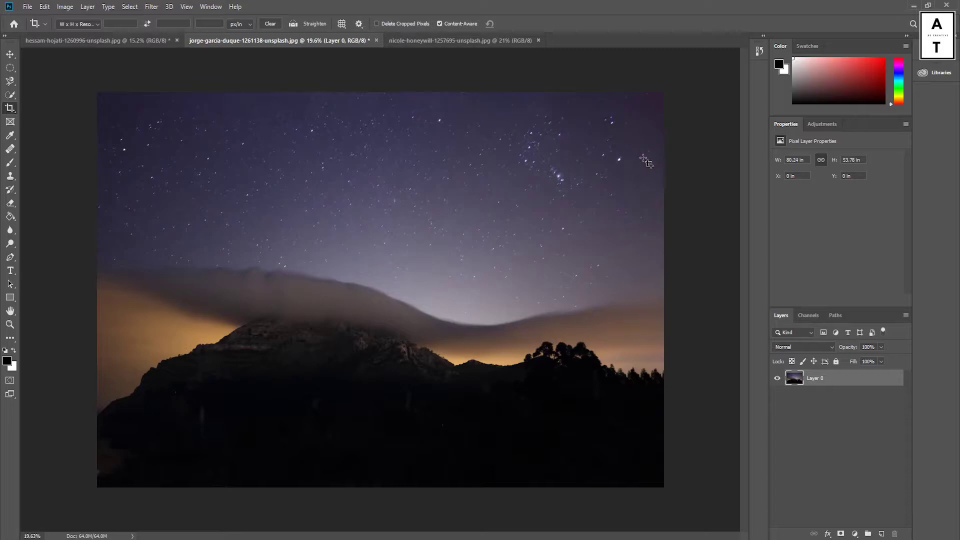
Step: Brush-circle the two repeated stars in the sky, then revert the night mountain photo to its saved state
key("b")
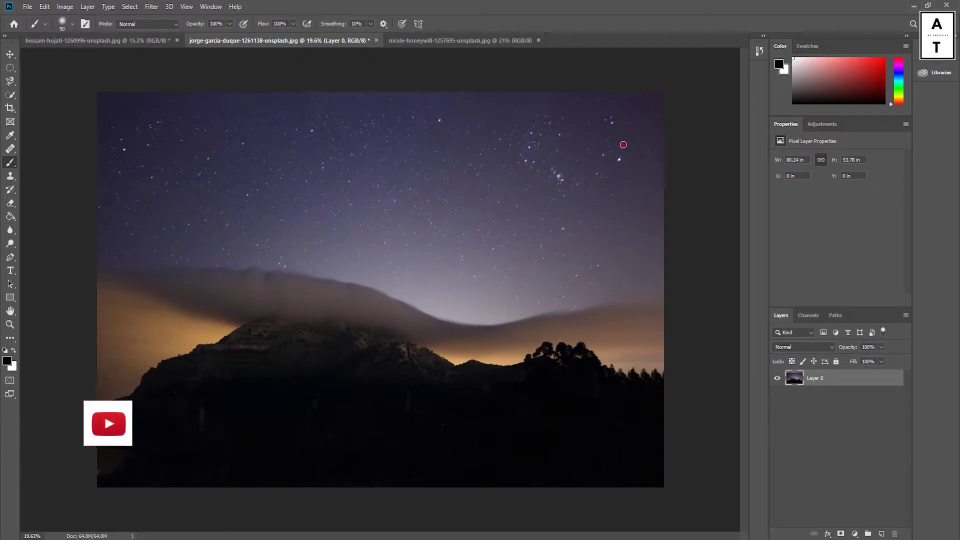
mouse_move(626, 144)
left_mouse_down()
mouse_move(629, 171)
mouse_move(615, 113)
left_mouse_up()
left_click(612, 114)
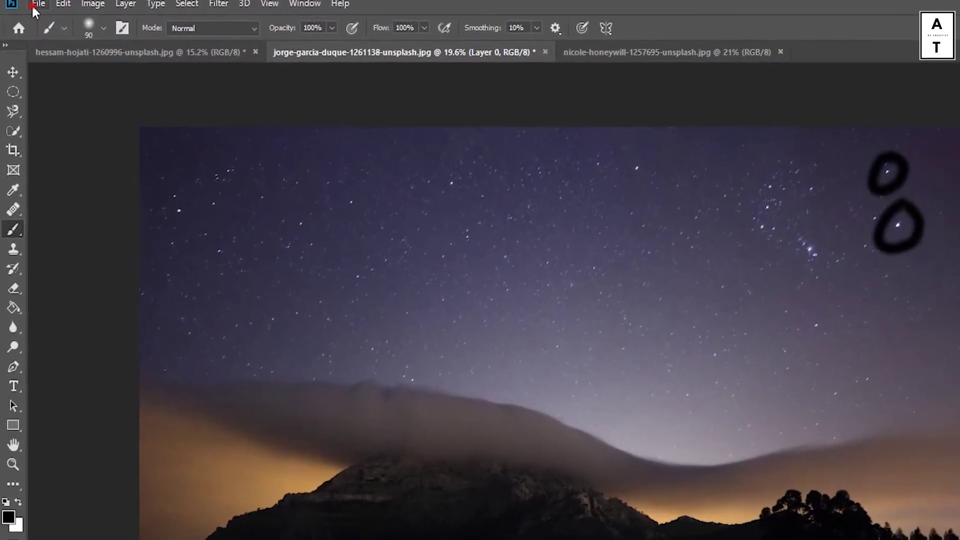
left_click(27, 6)
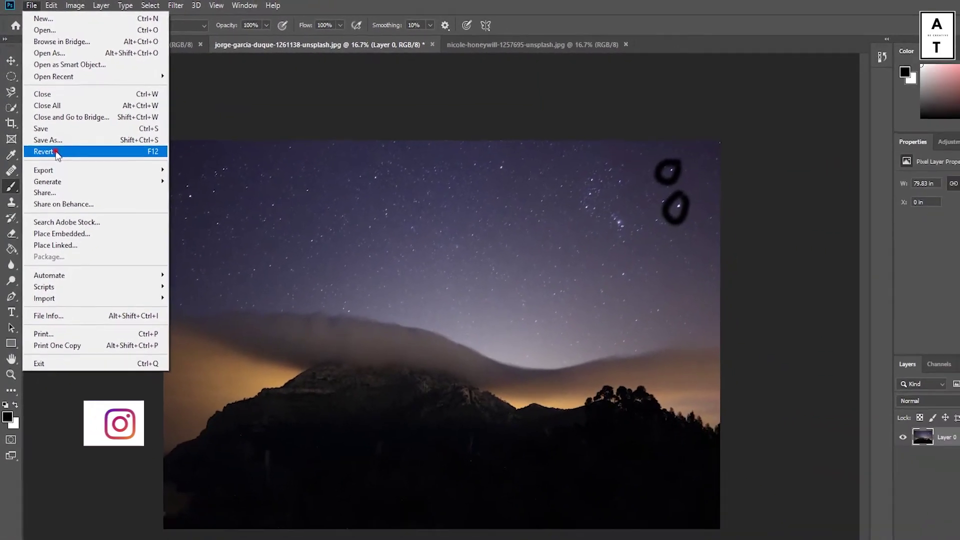
left_click(73, 204)
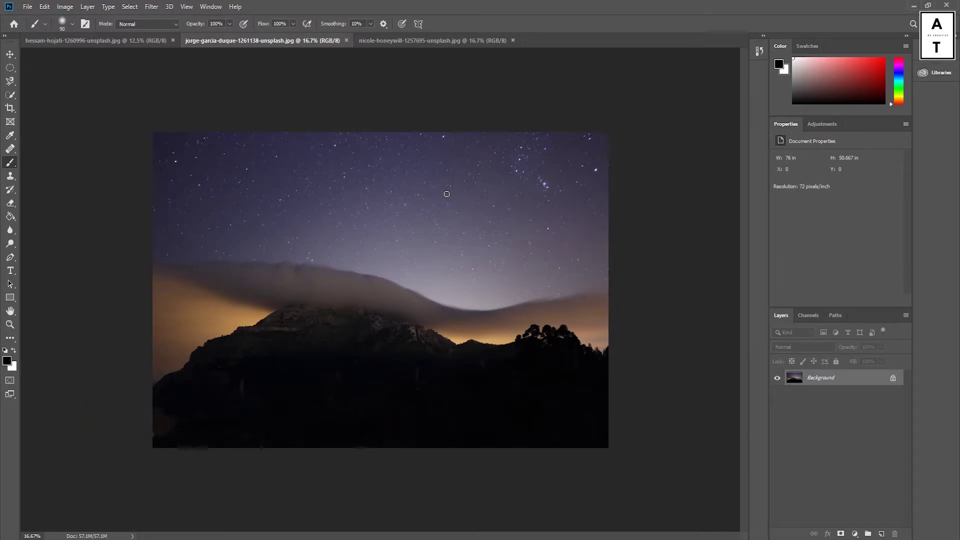
Step: Select the Perspective Crop Tool and make the nicole-honeywill coffee-and-book photo active
left_click(15, 108)
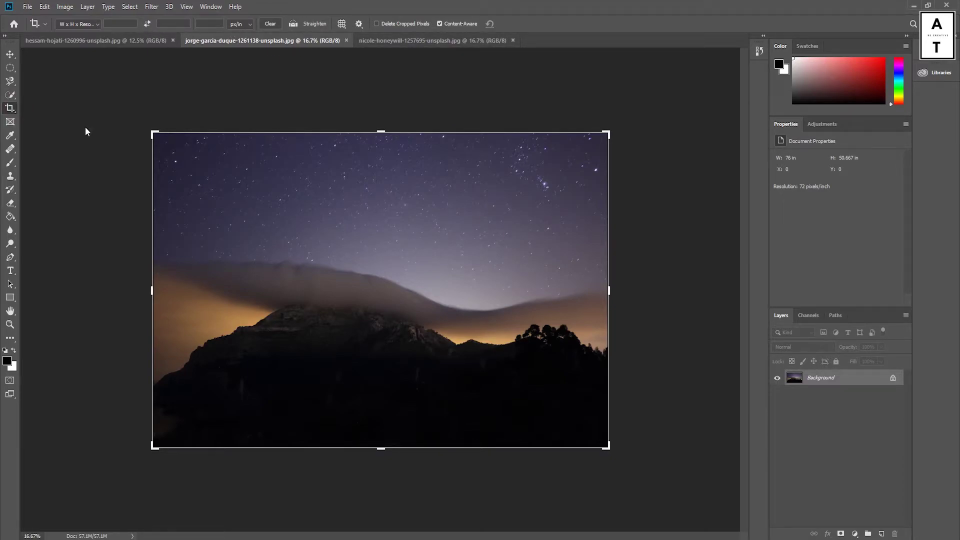
right_click(10, 107)
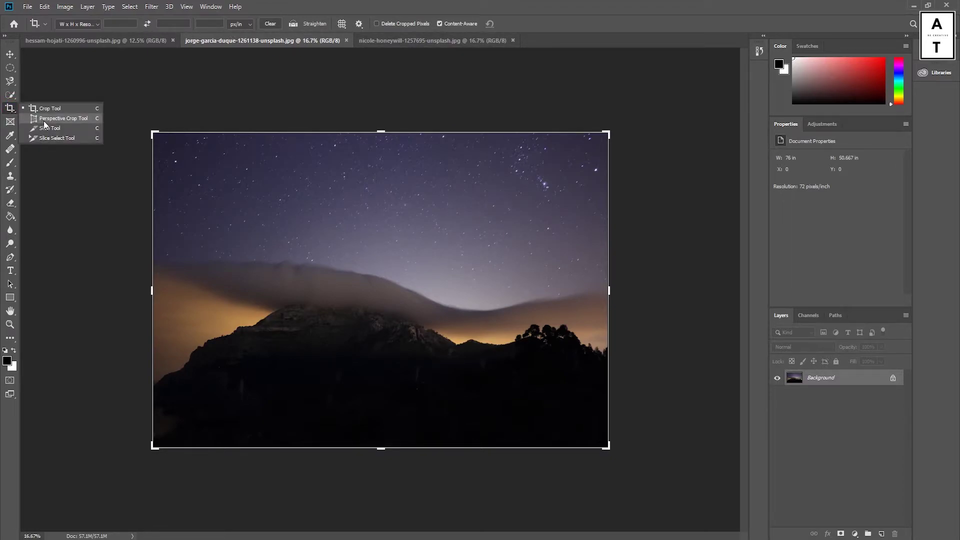
left_click(85, 118)
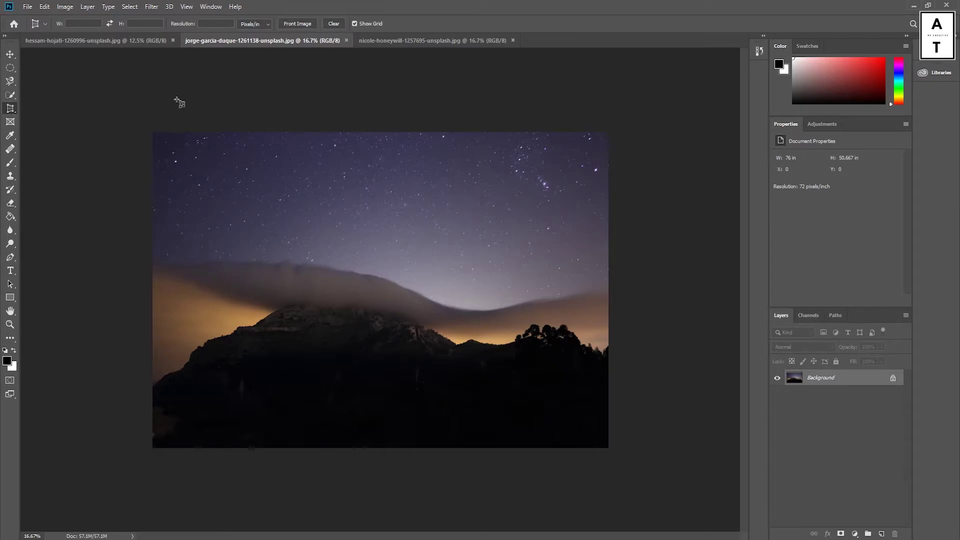
left_click(431, 44)
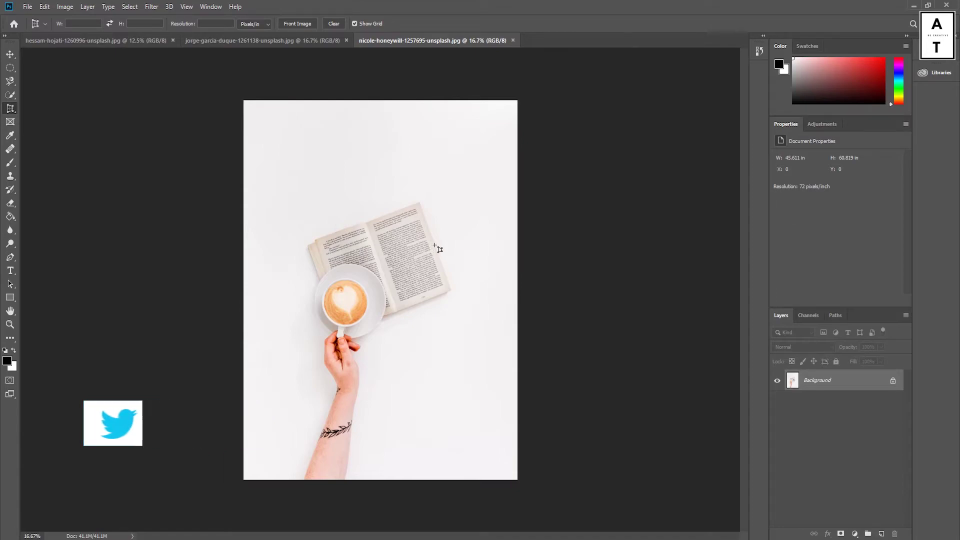
Step: Perspective-crop the image to the four corners of the book's right page
left_click(369, 224)
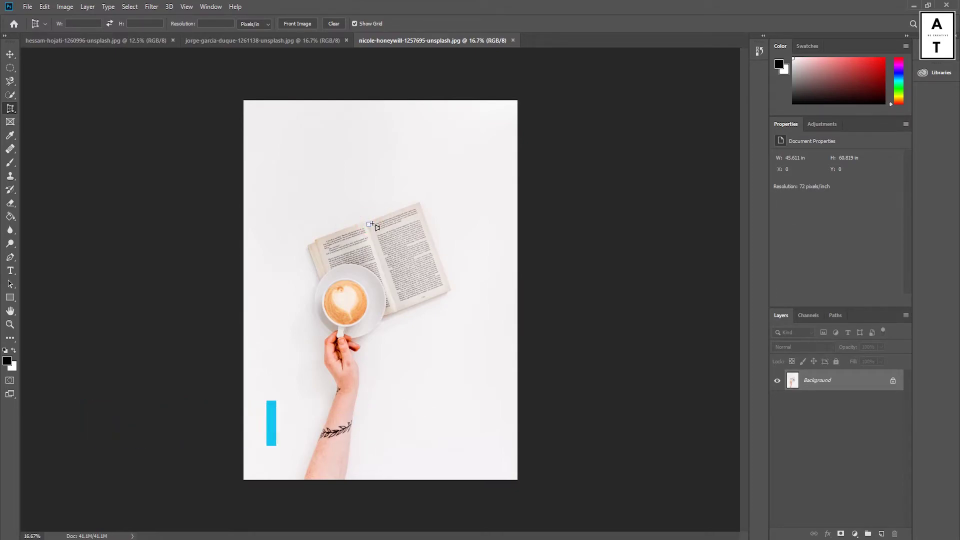
left_click(417, 206)
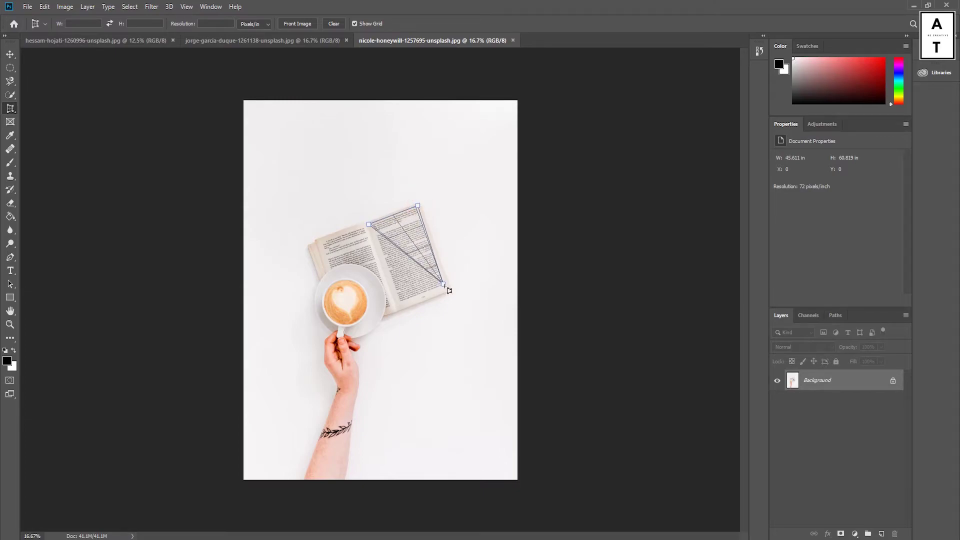
left_click(448, 290)
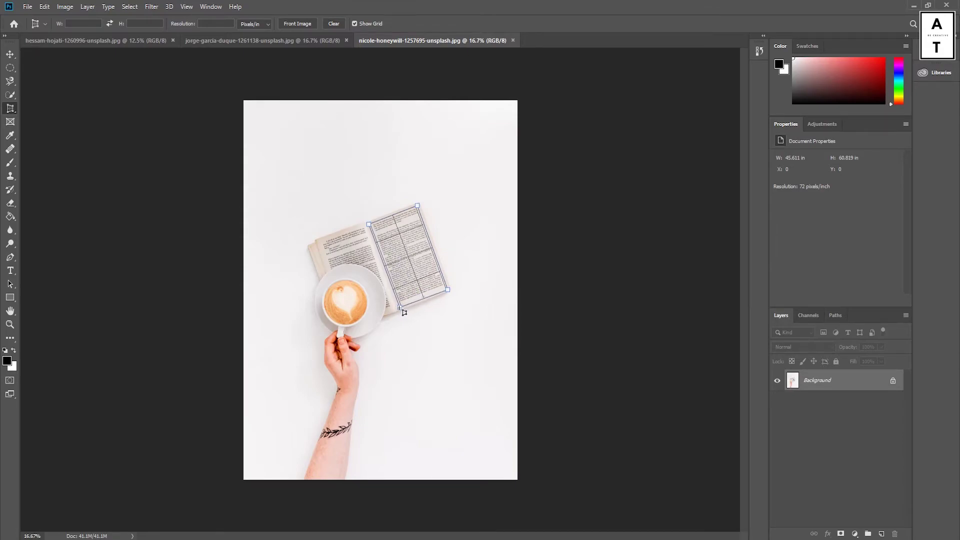
left_click(399, 307)
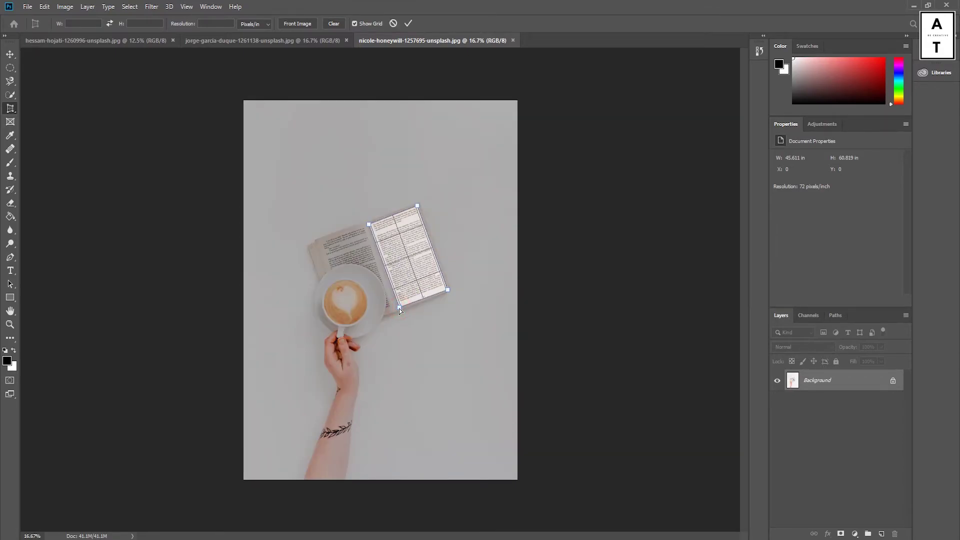
key("Return")
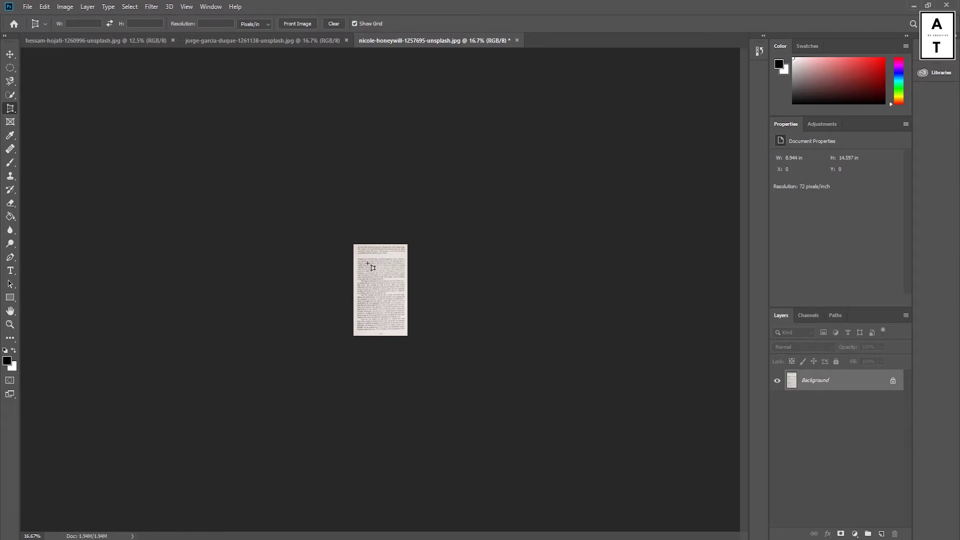
Step: Zoom in until the flattened page fills the view, then return to Perspective Crop
key("z")
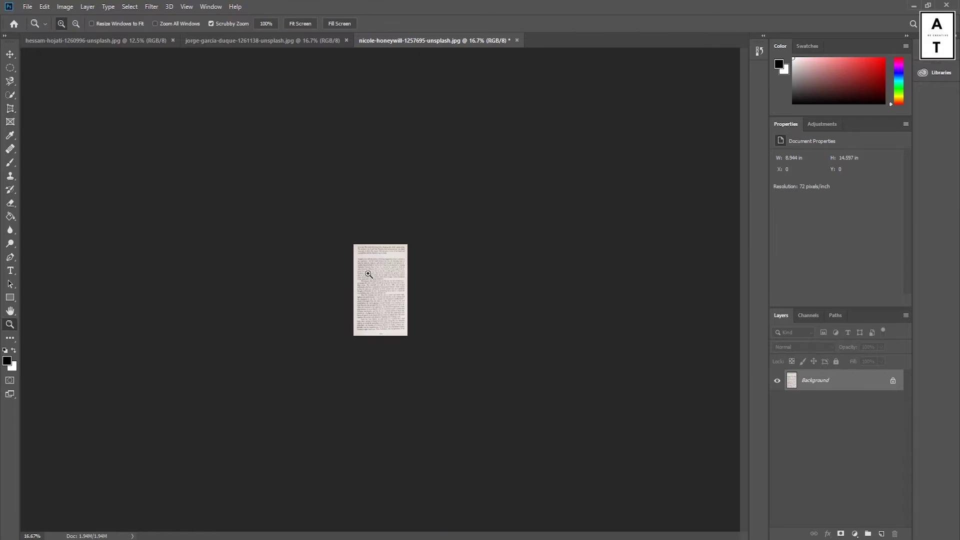
left_click_drag(367, 262, 428, 334)
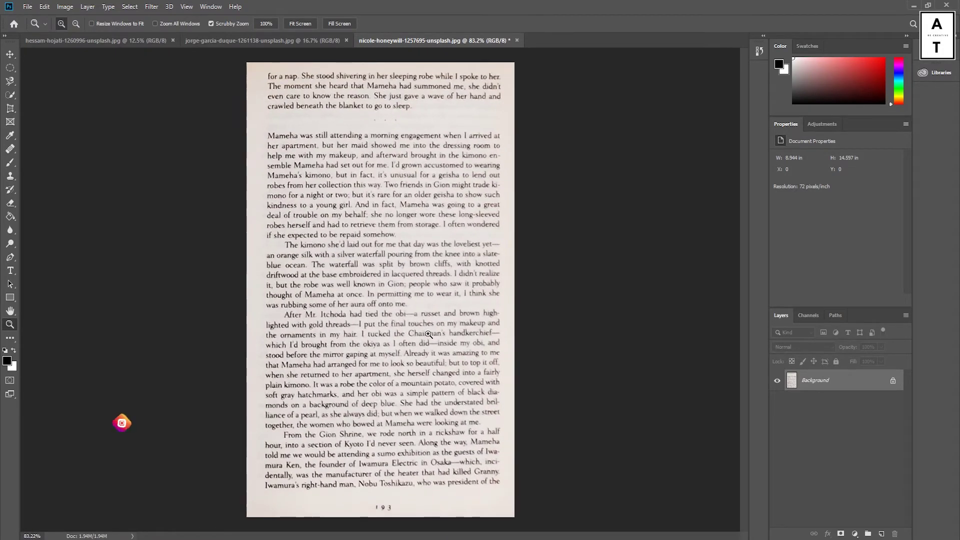
key("c")
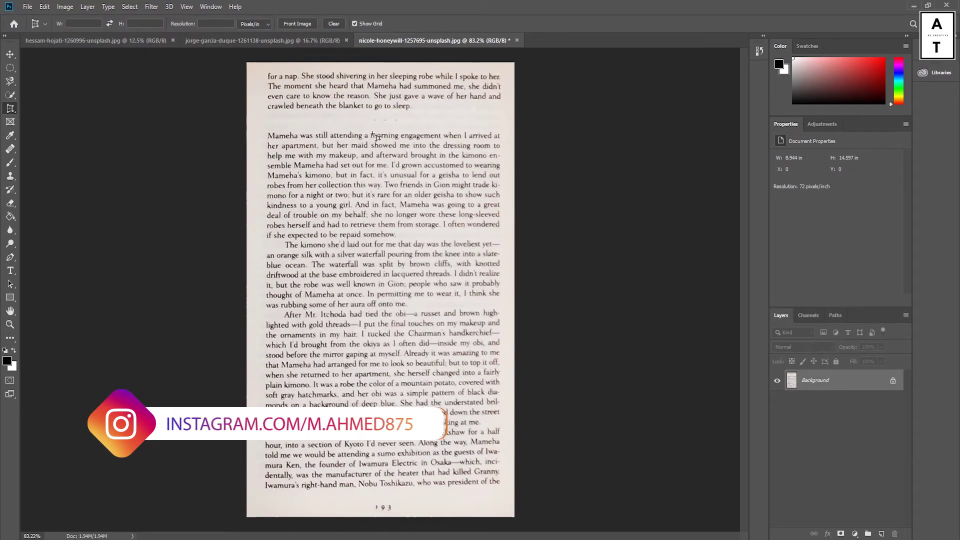